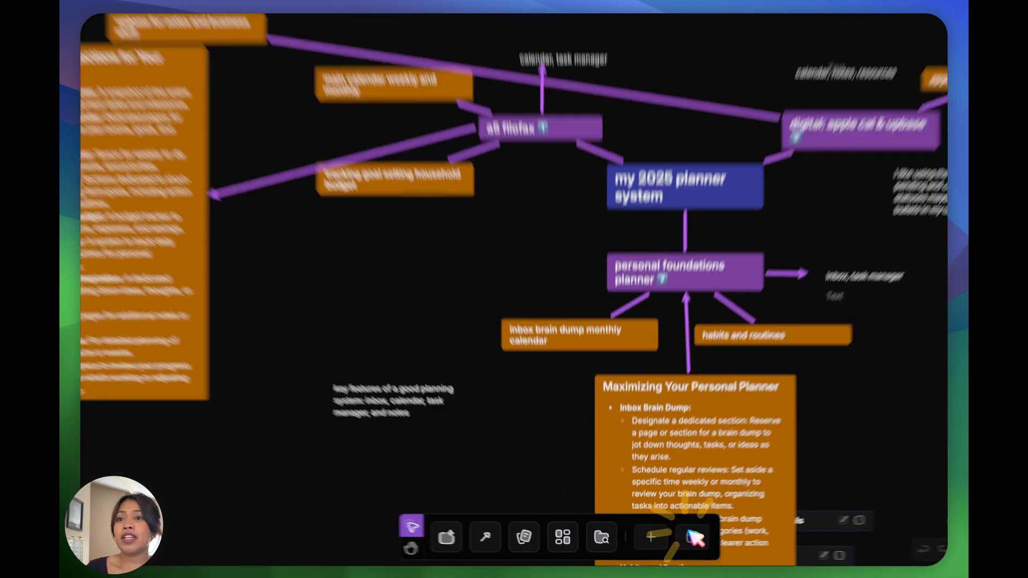
Step: Look over the available note and board templates and the mind map around the "my 2025 planner system" topic
left_click(673, 545)
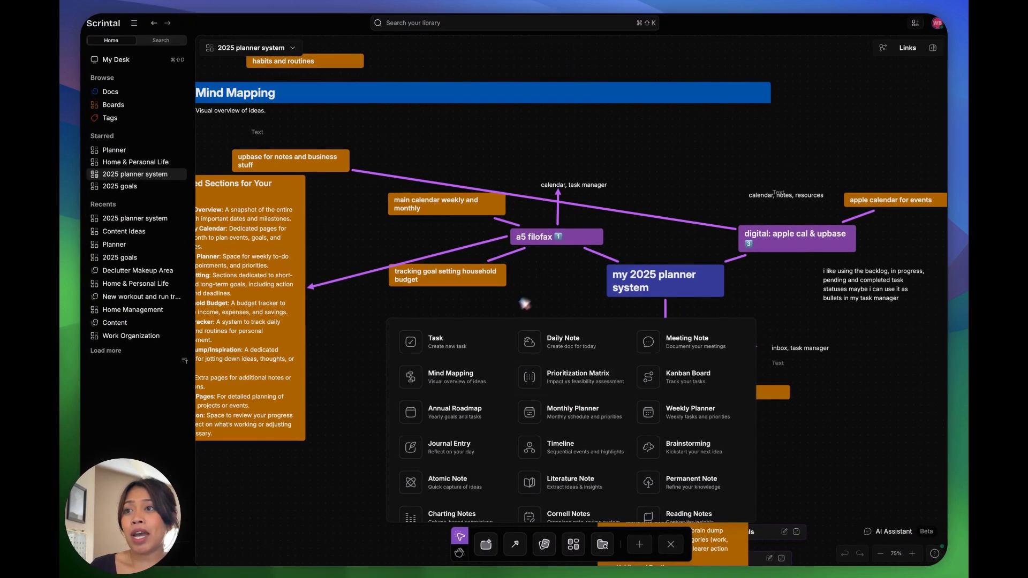
left_click(557, 288)
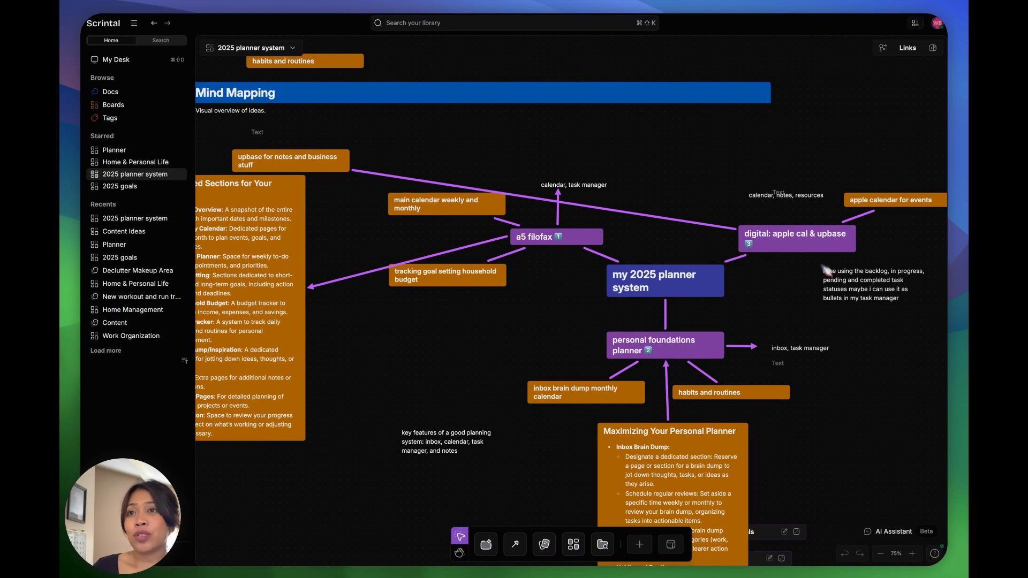
scroll(762, 358, "right", 2)
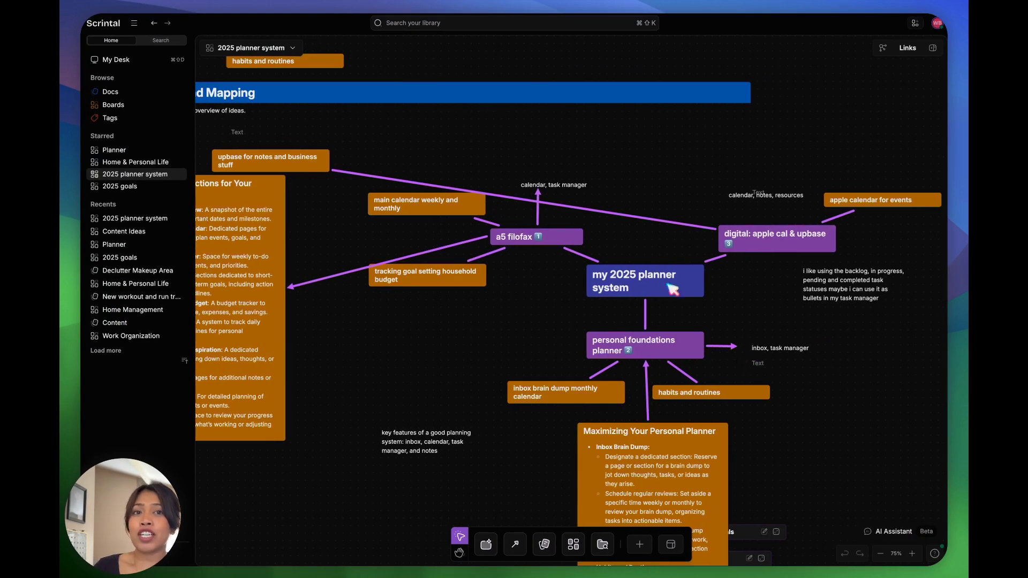
left_click(653, 294)
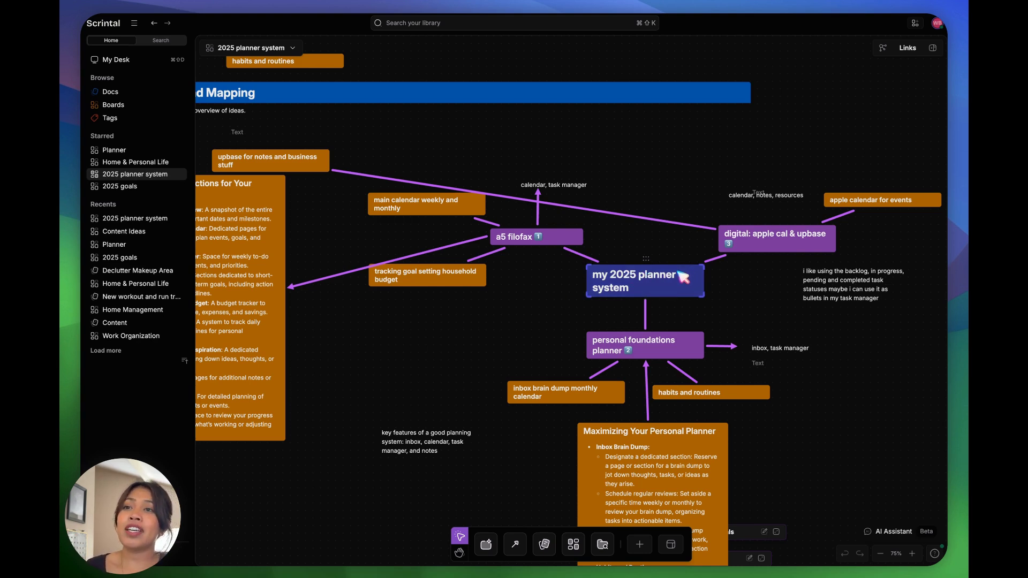
scroll(748, 321, "left", 2)
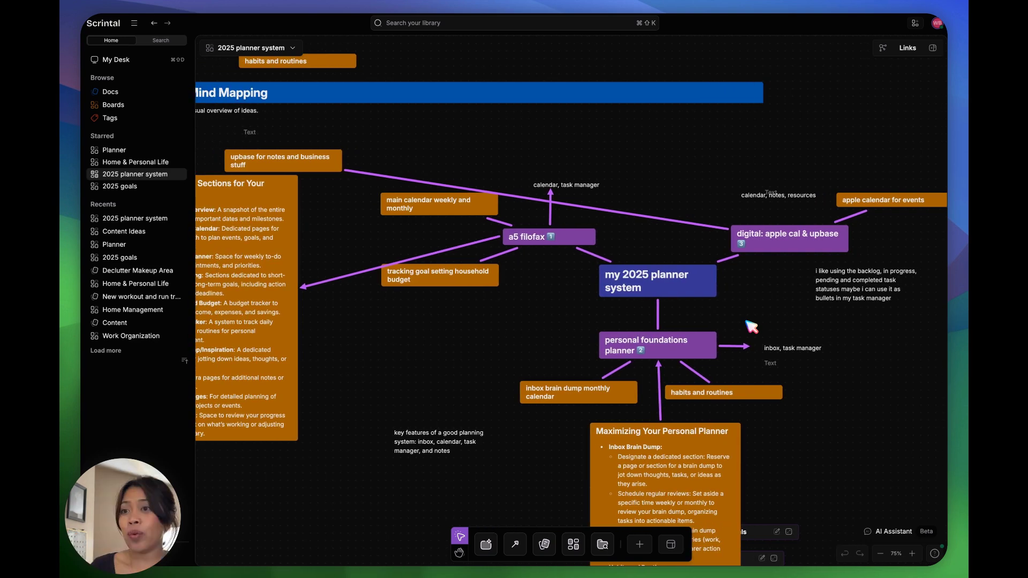
Step: Read the AI Assistant's suggested planner sections for the a5 filofax topic
scroll(541, 320, "right", 10)
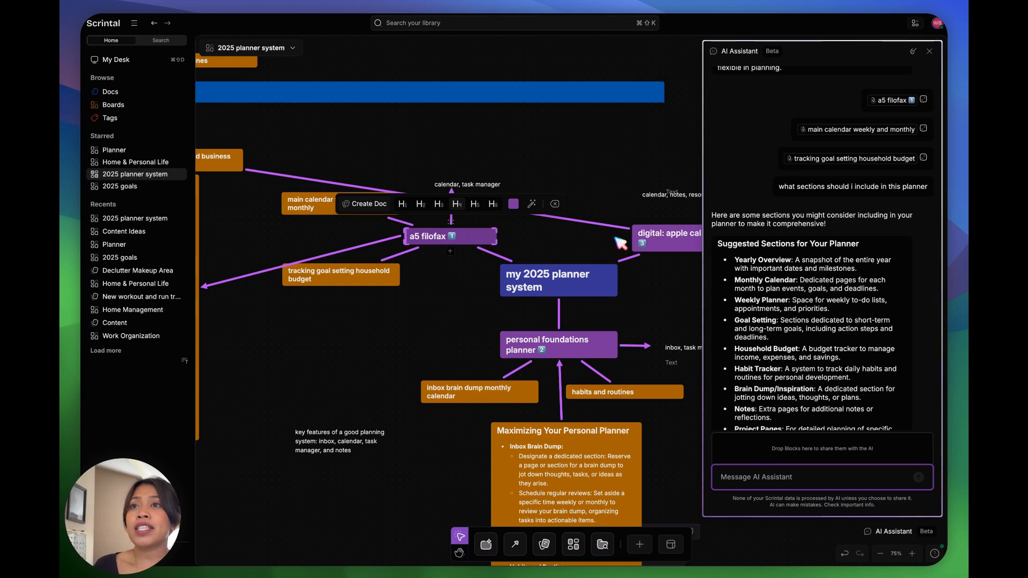
left_click(522, 351)
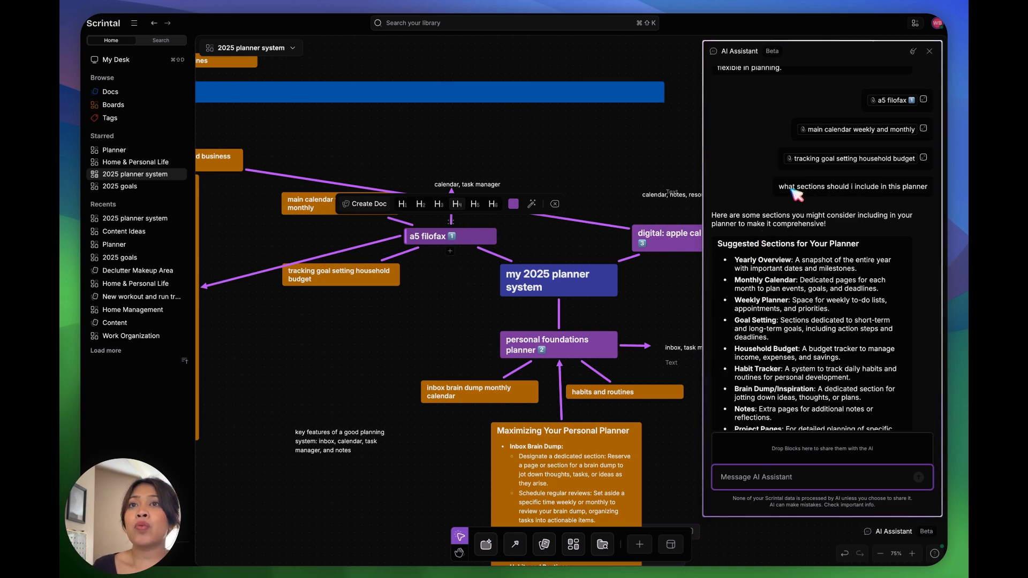
scroll(827, 260, "down", 4)
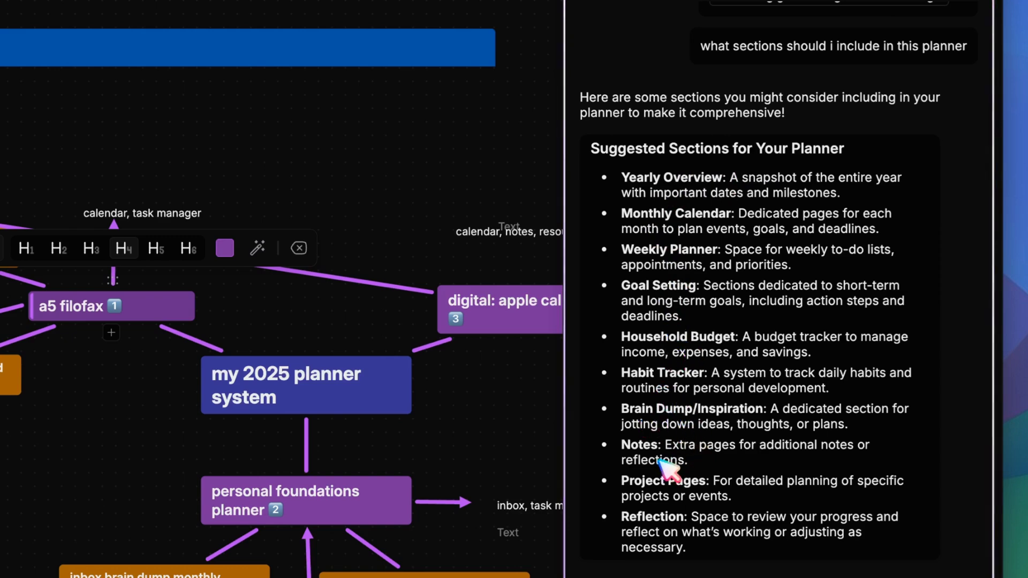
scroll(643, 530, "down", 5)
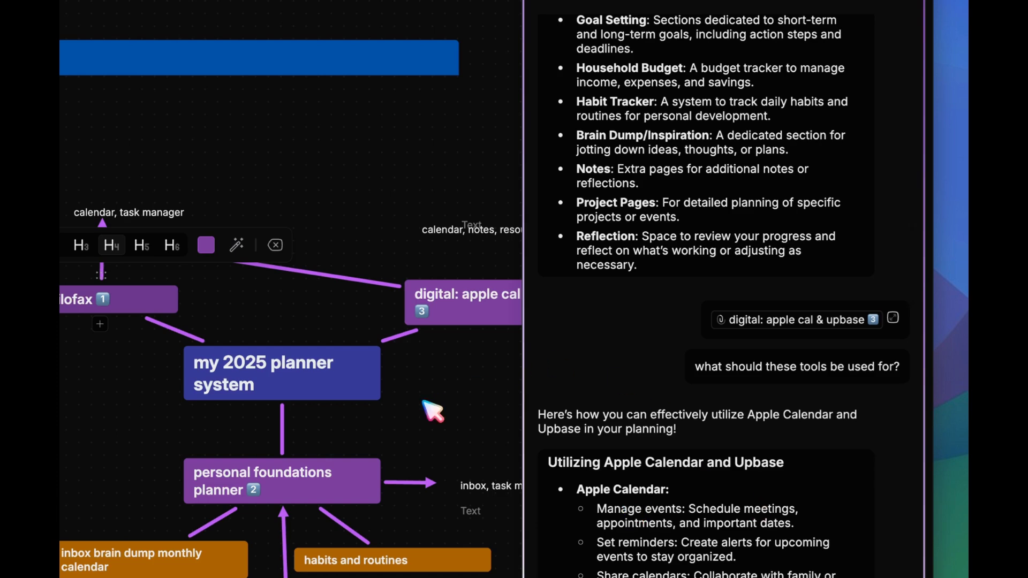
Step: Examine the digital: apple cal & upbase topic and the AI Assistant's answer on what these tools should be used for
scroll(482, 410, "right", 2)
scroll(457, 405, "right", 4)
scroll(457, 405, "up", 2)
left_click(319, 355)
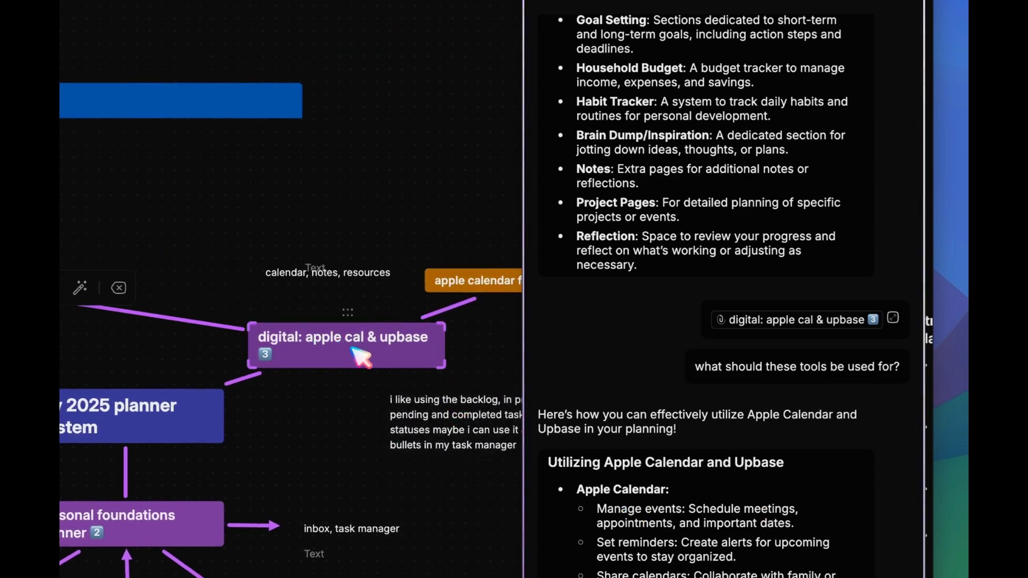
scroll(715, 415, "down", 4)
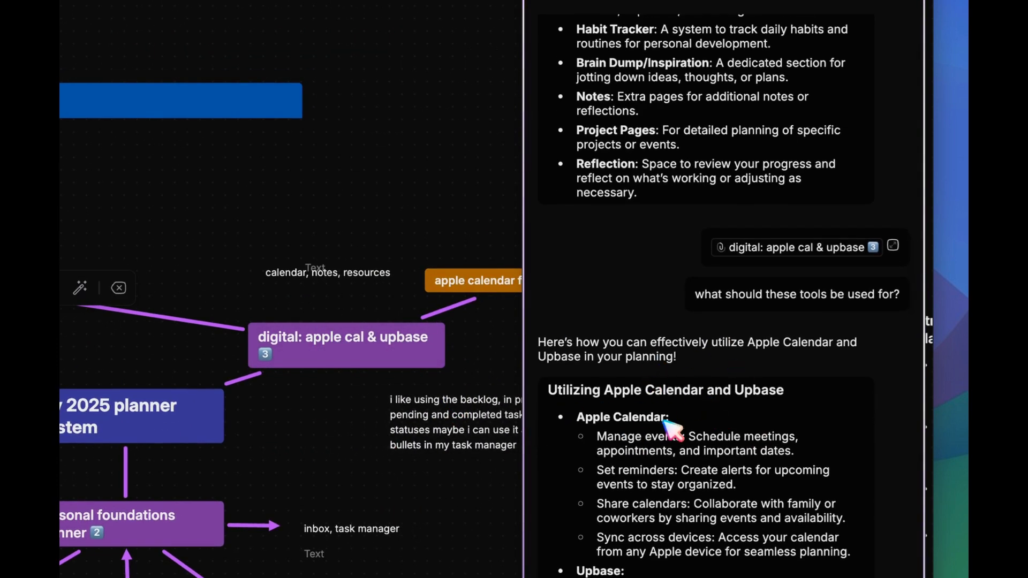
scroll(672, 430, "down", 8)
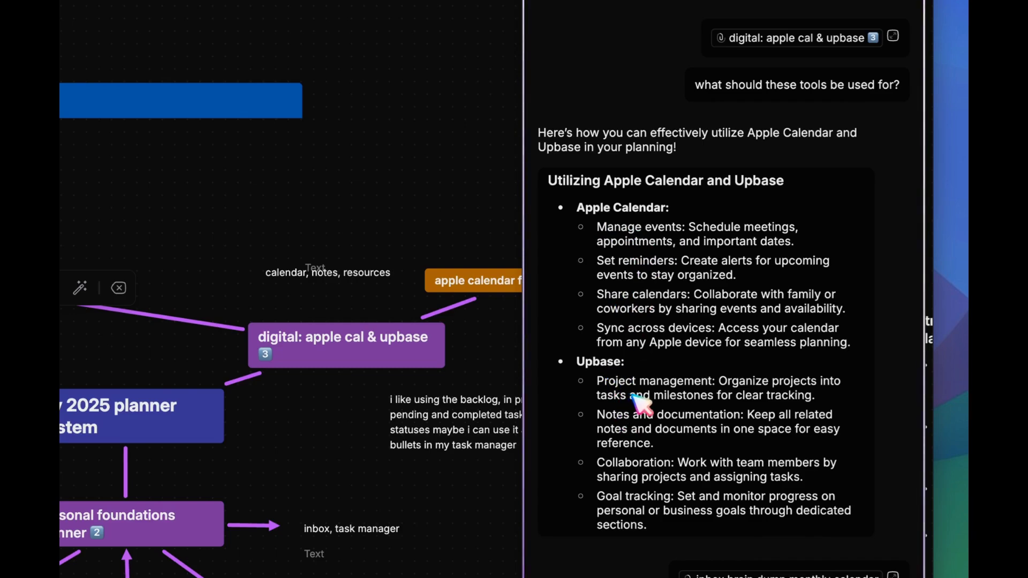
scroll(661, 428, "down", 15)
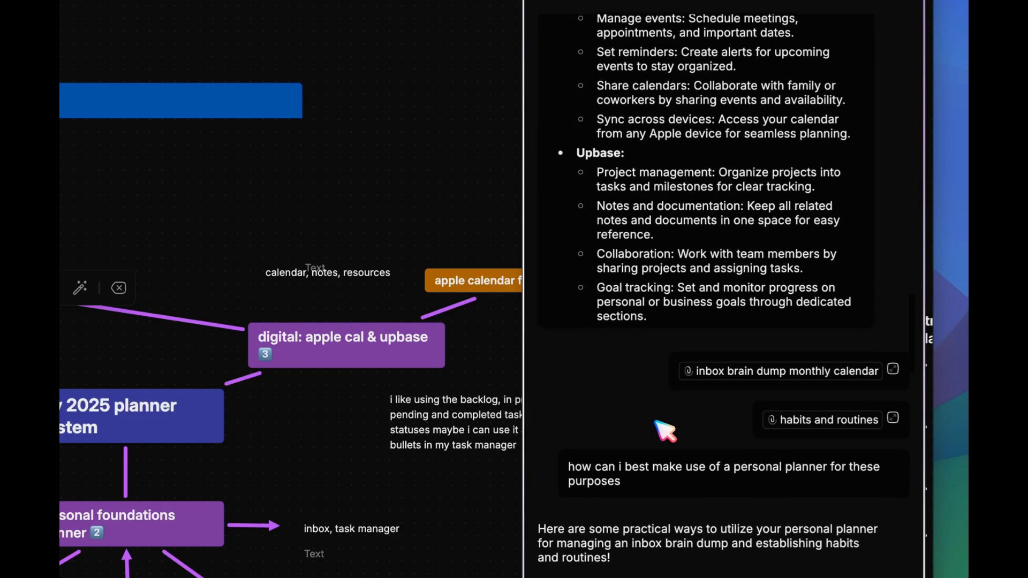
Step: Review the AI Assistant's personal planner advice and ask it to "Add examples of integration workflows"
scroll(664, 428, "down", 5)
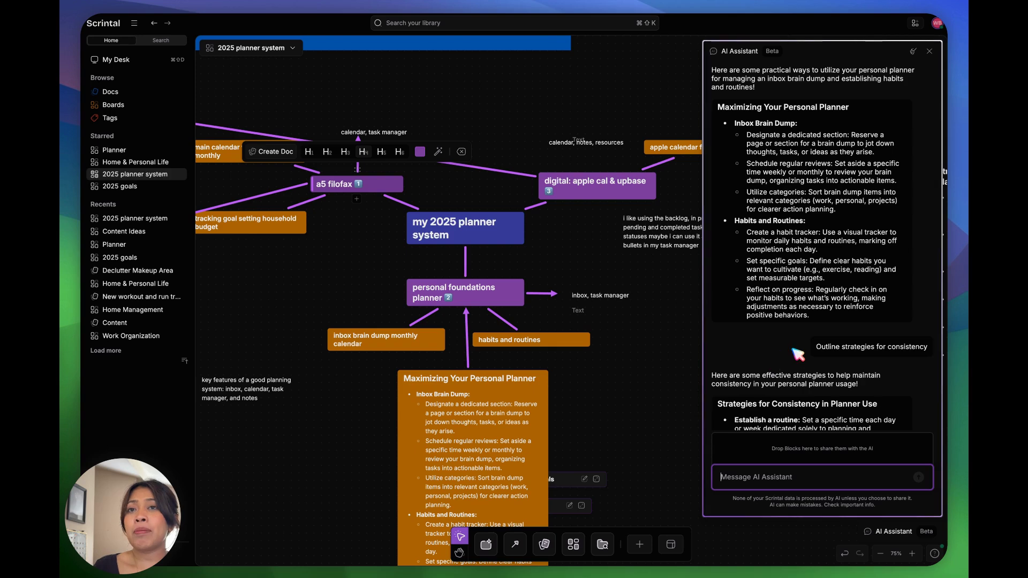
scroll(797, 353, "up", 3)
scroll(798, 353, "down", 3)
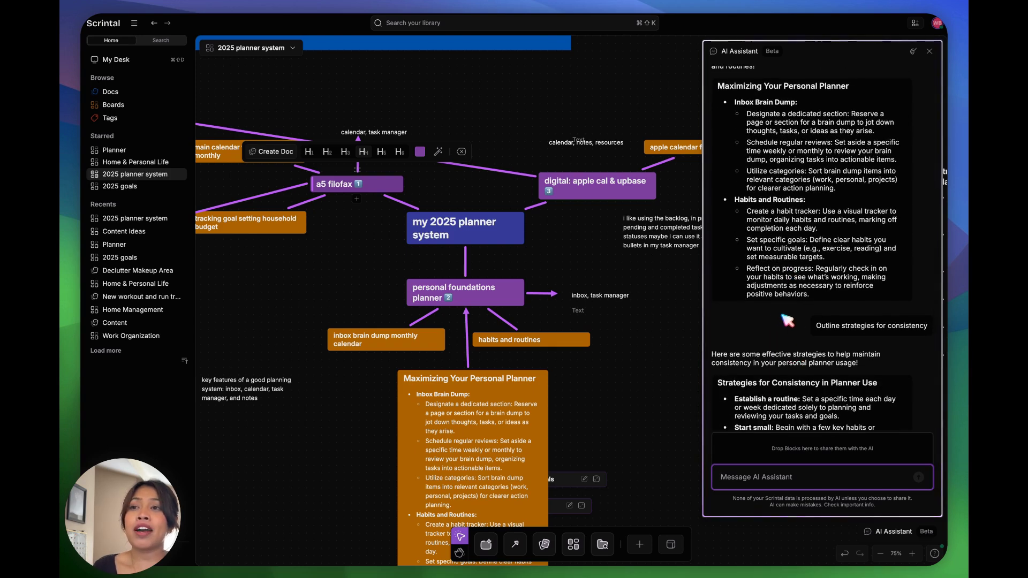
scroll(789, 418, "down", 10)
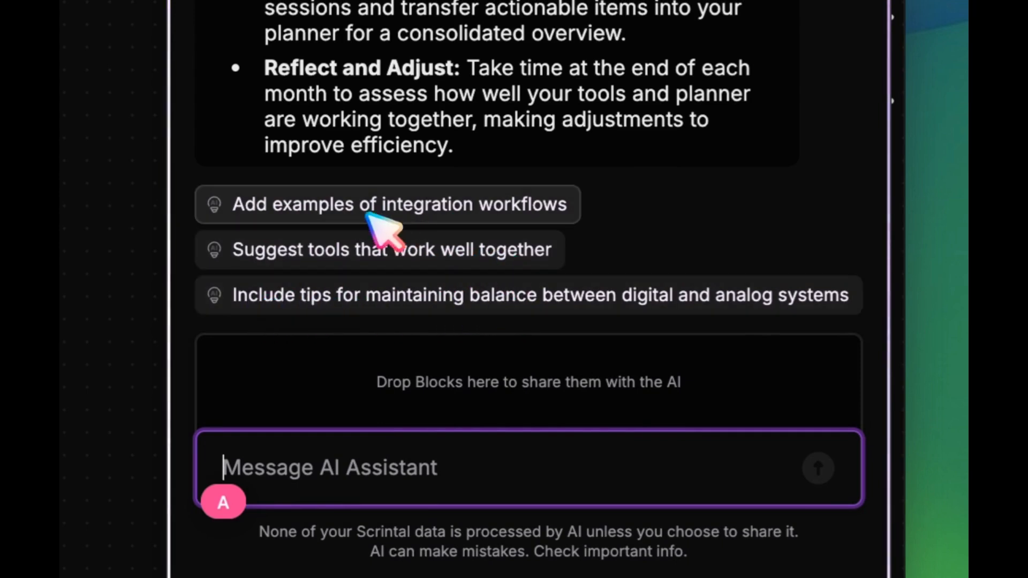
left_click(351, 220)
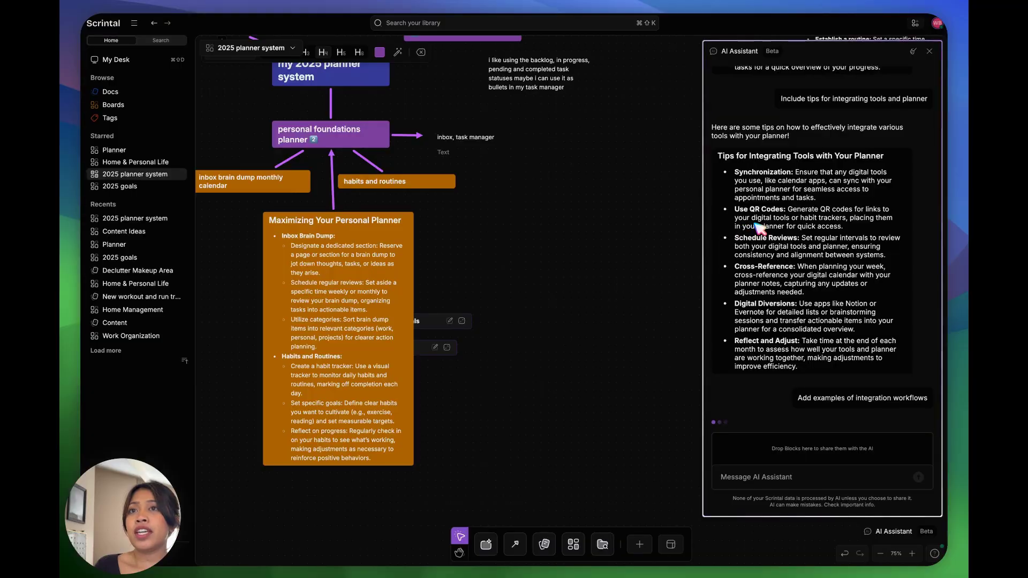
Step: Place the assistant's "Tips for Integrating Tools with Your Planner" block beside the personal planner notes on the board and remove it again
left_click_drag(759, 227, 495, 234)
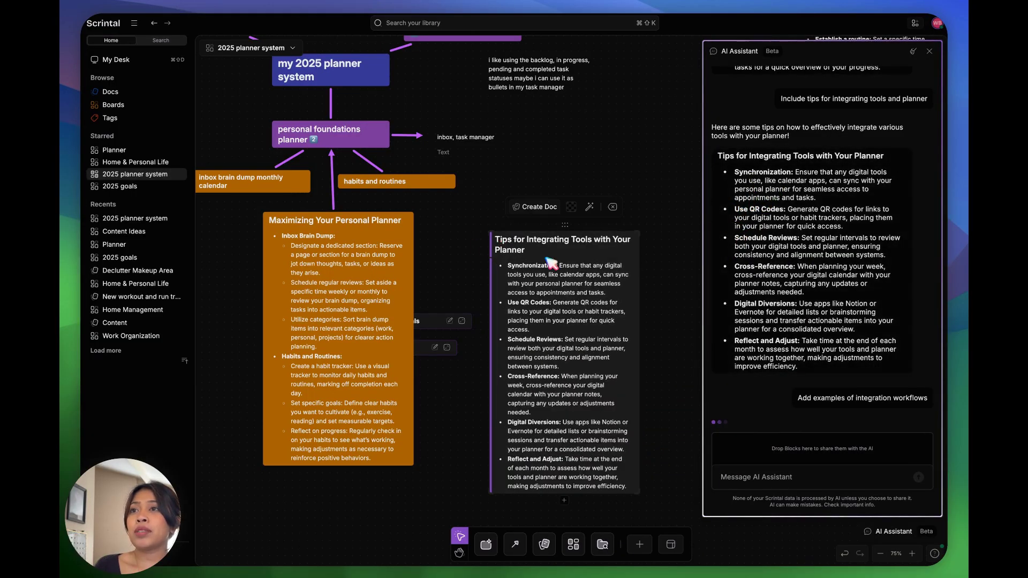
left_click(298, 261)
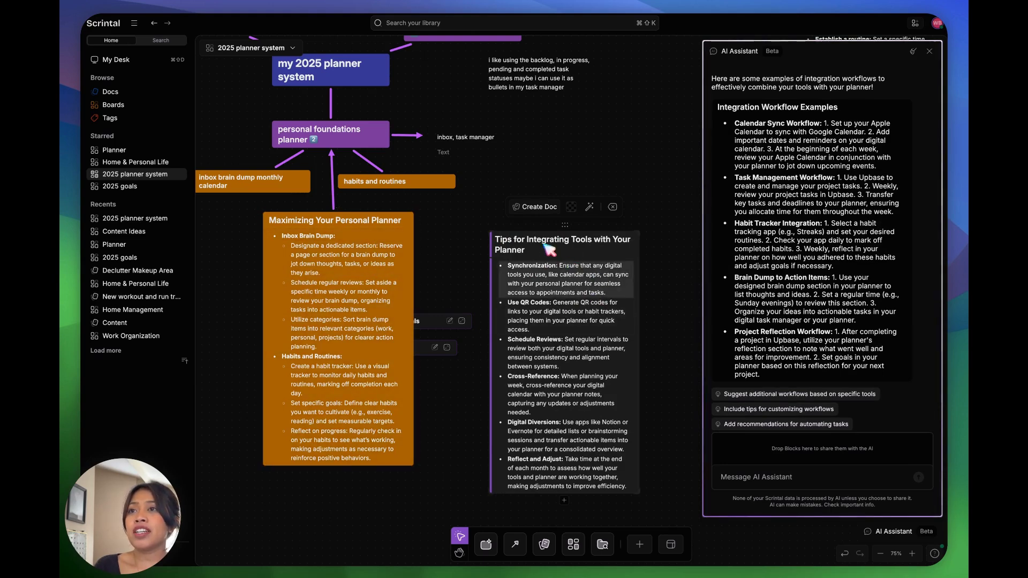
left_click(569, 230)
left_click(589, 301)
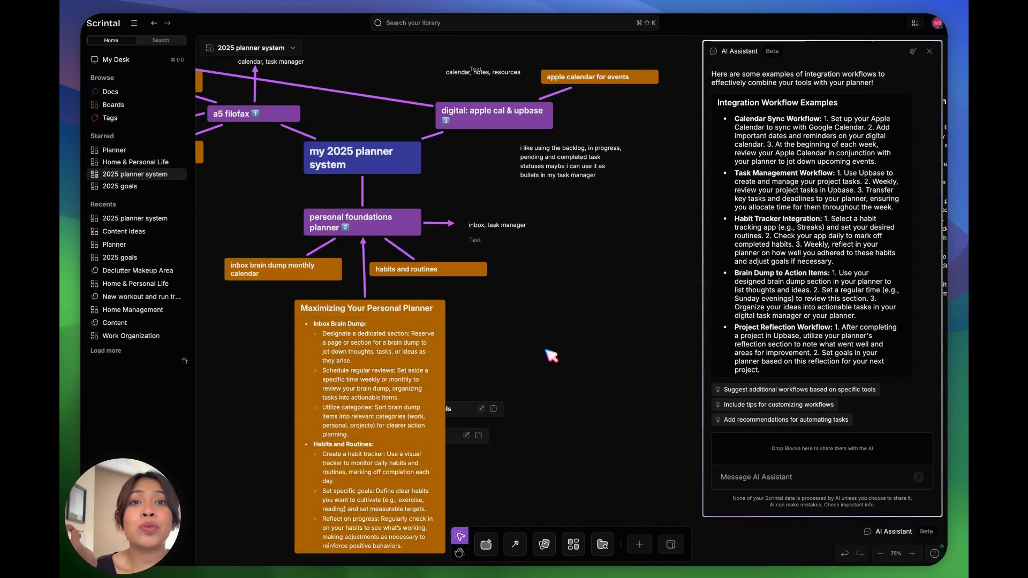
Step: Move the "Strategies for Consistency in Planner Use" block closer to the mind map, below the apple calendar for events topic
scroll(684, 322, "up", 1)
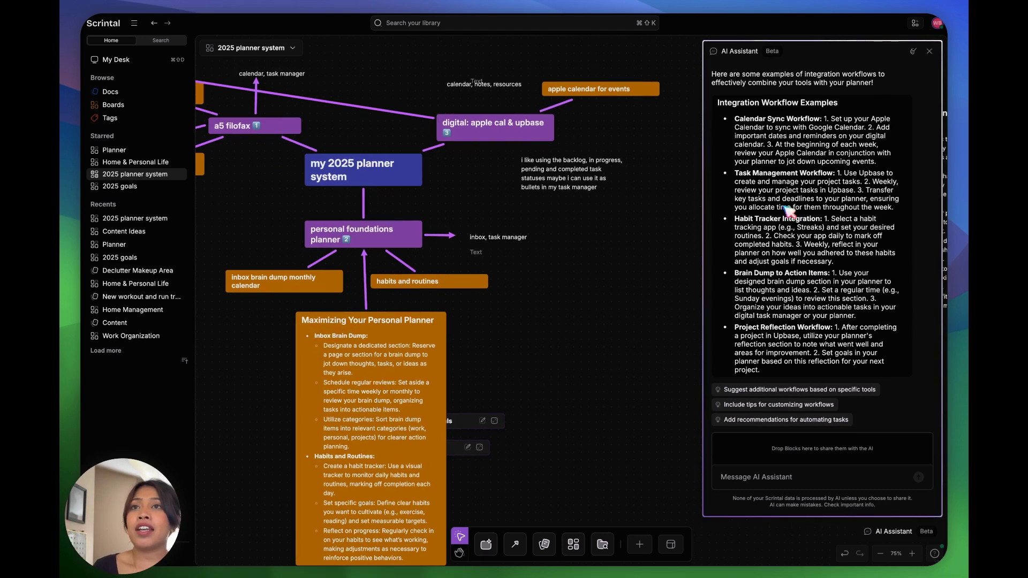
scroll(523, 340, "up", 2)
scroll(523, 339, "right", 2)
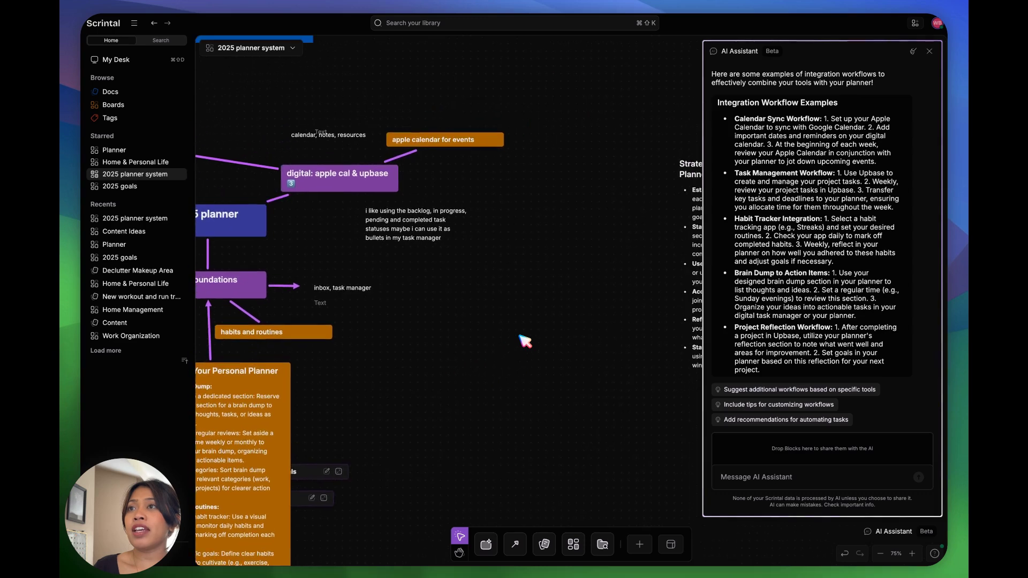
scroll(525, 340, "right", 10)
left_click_drag(528, 165, 505, 162)
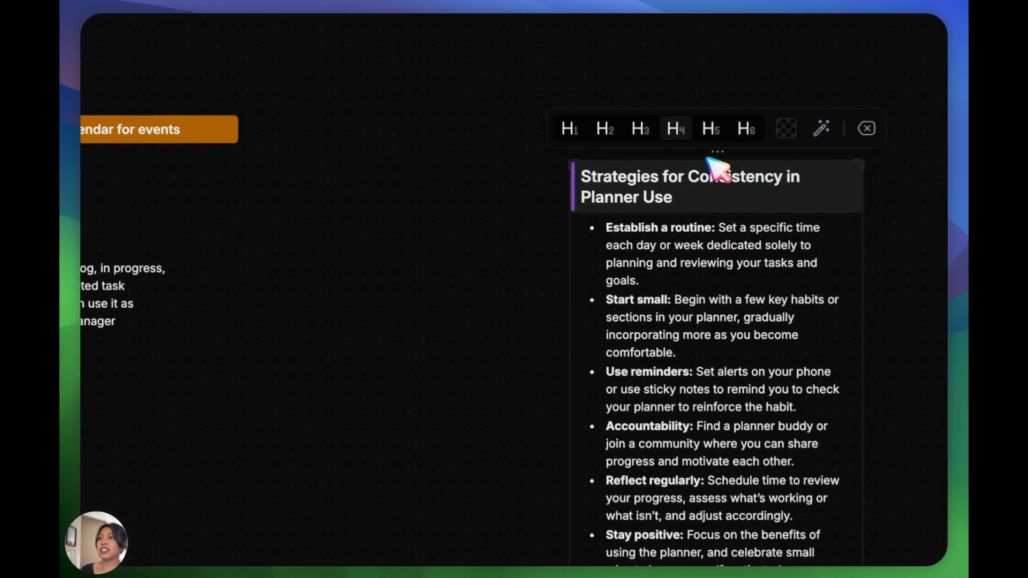
left_click_drag(577, 152, 374, 242)
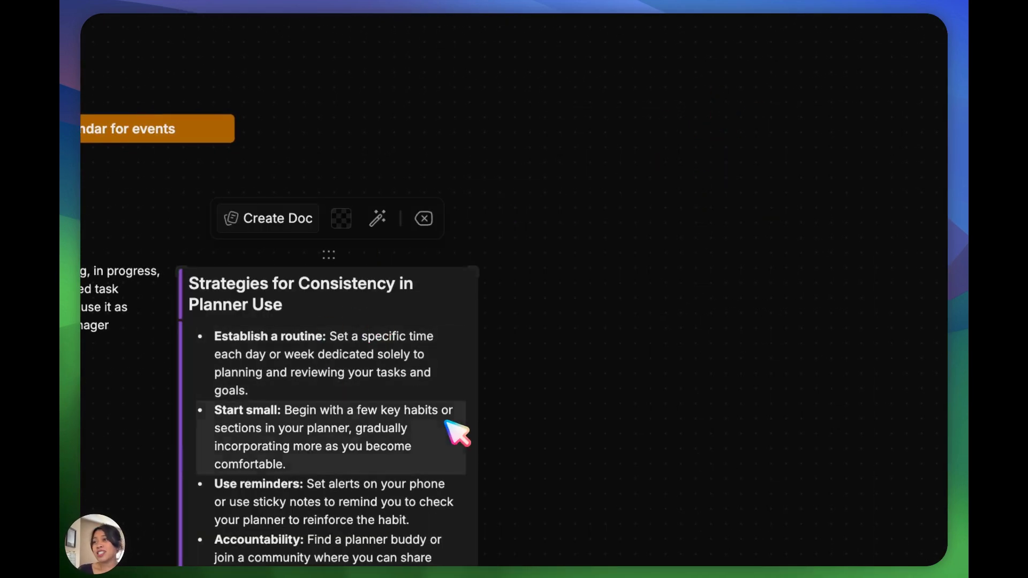
Step: Review the "Suggested Sections for Your Planner" and "Maximizing Your Personal Planner" blocks on the mind map
scroll(446, 422, "left", 20)
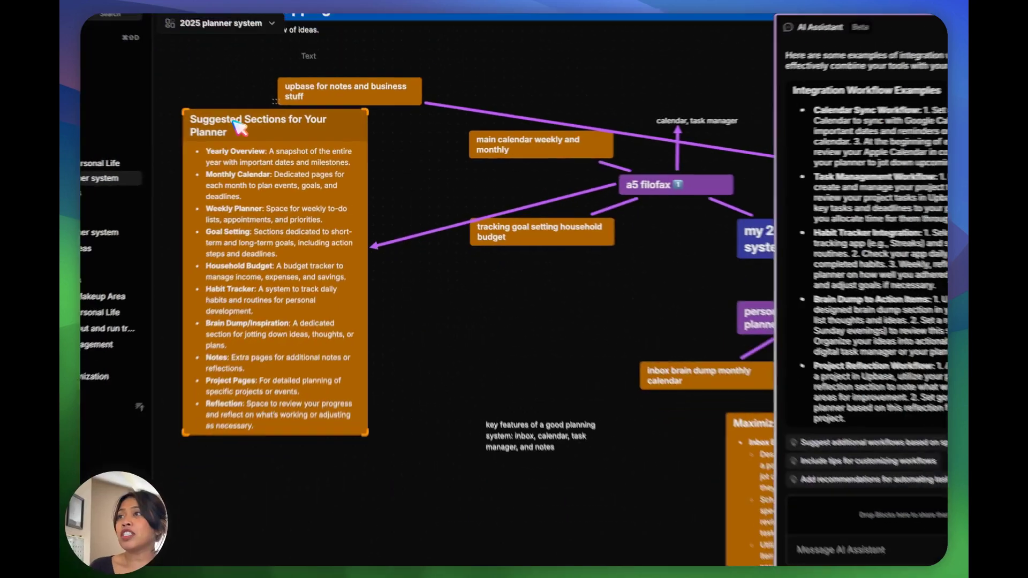
scroll(366, 312, "right", 3)
scroll(366, 312, "down", 2)
scroll(371, 317, "right", 5)
scroll(371, 317, "down", 3)
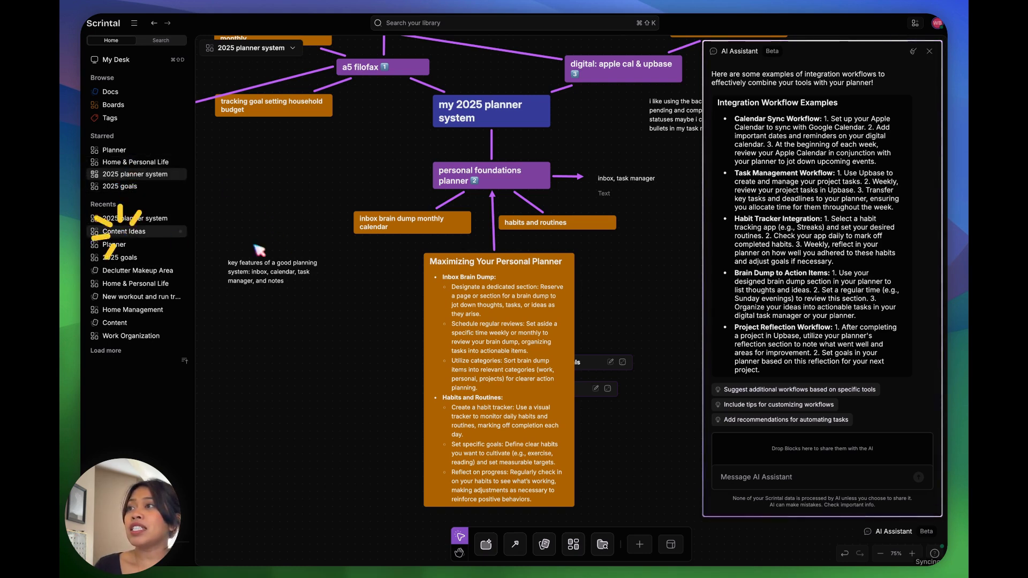
Step: Open the Content Ideas board and look over its idea and content cards
left_click(124, 231)
scroll(503, 281, "down", 5)
scroll(503, 281, "left", 3)
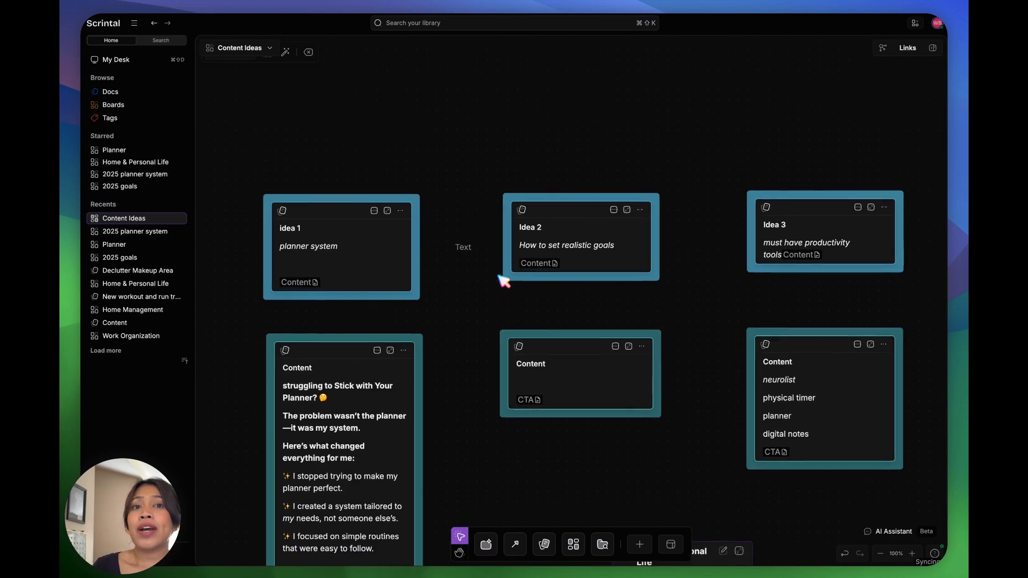
scroll(504, 281, "right", 4)
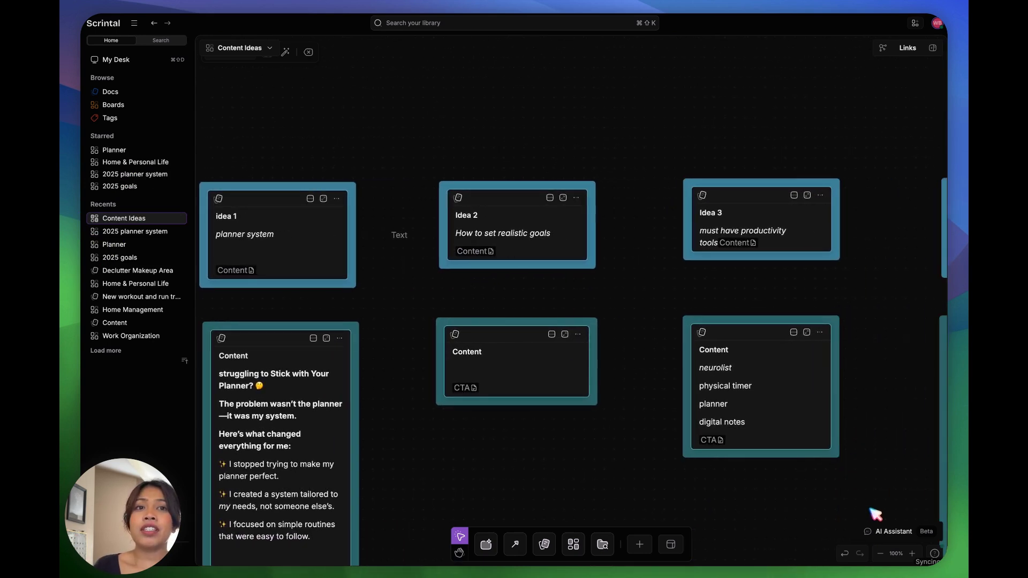
Step: Open the AI Assistant on this board and read its weekly content plan for the next month
left_click(883, 532)
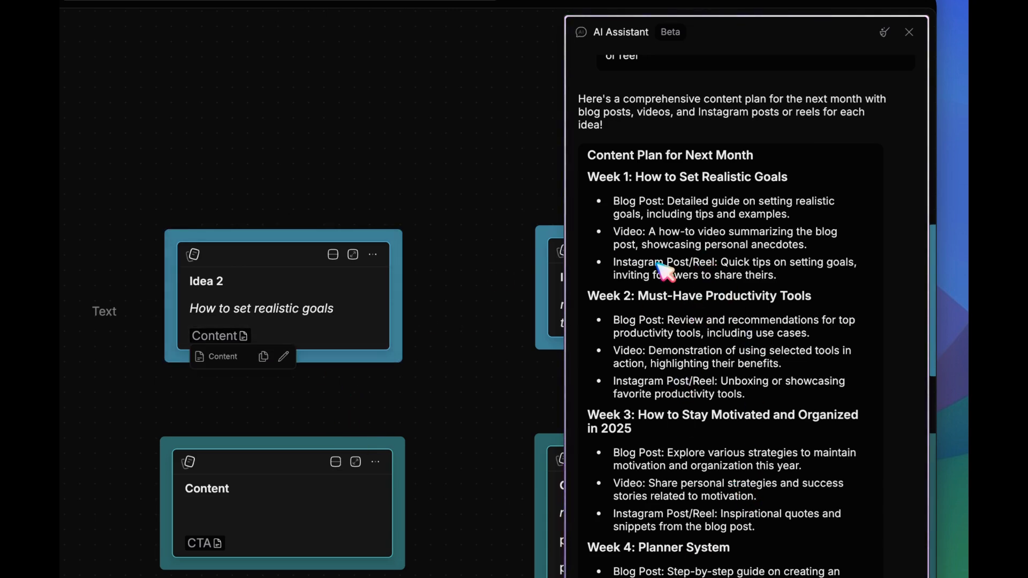
scroll(706, 408, "down", 5)
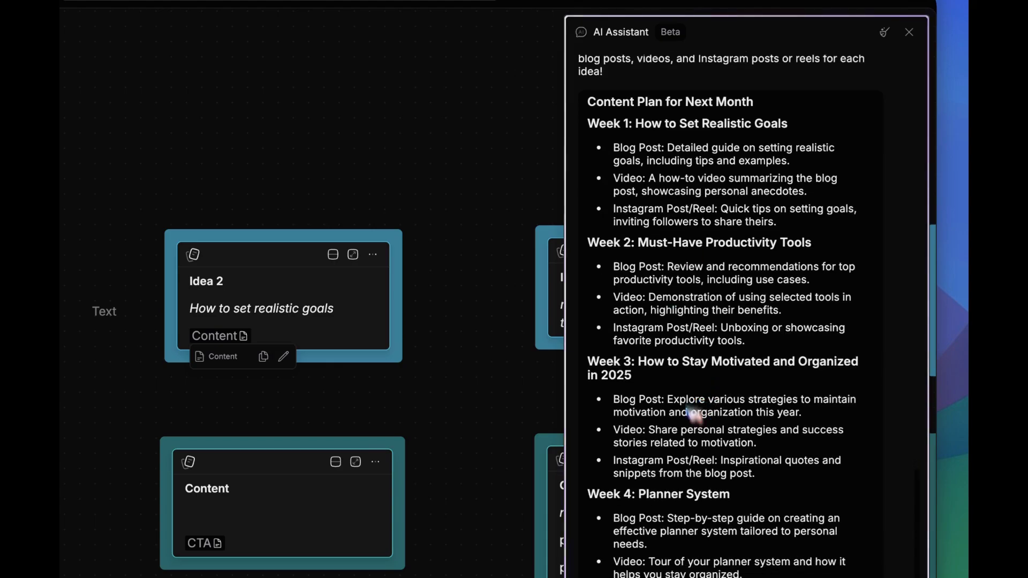
scroll(728, 321, "up", 5)
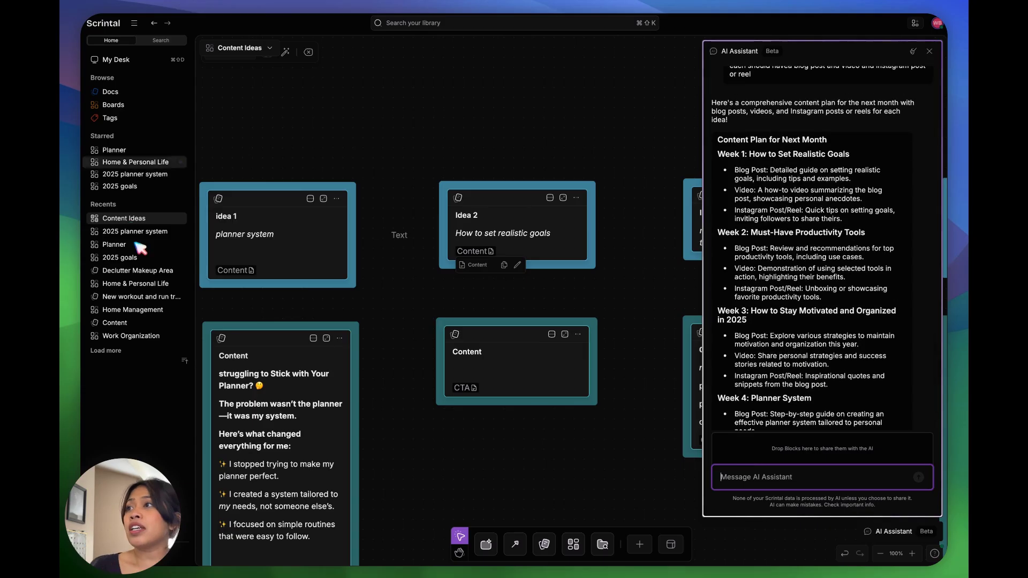
Step: Open the Home & Personal Life board and review its Kanban backlog and the AI Assistant's chore prioritization
left_click(141, 162)
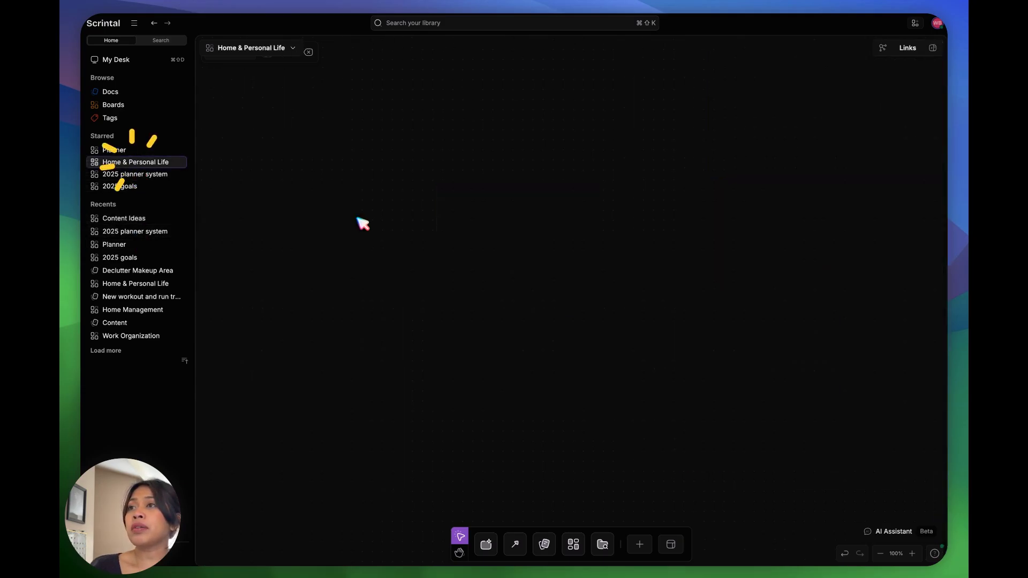
scroll(560, 275, "down", 2)
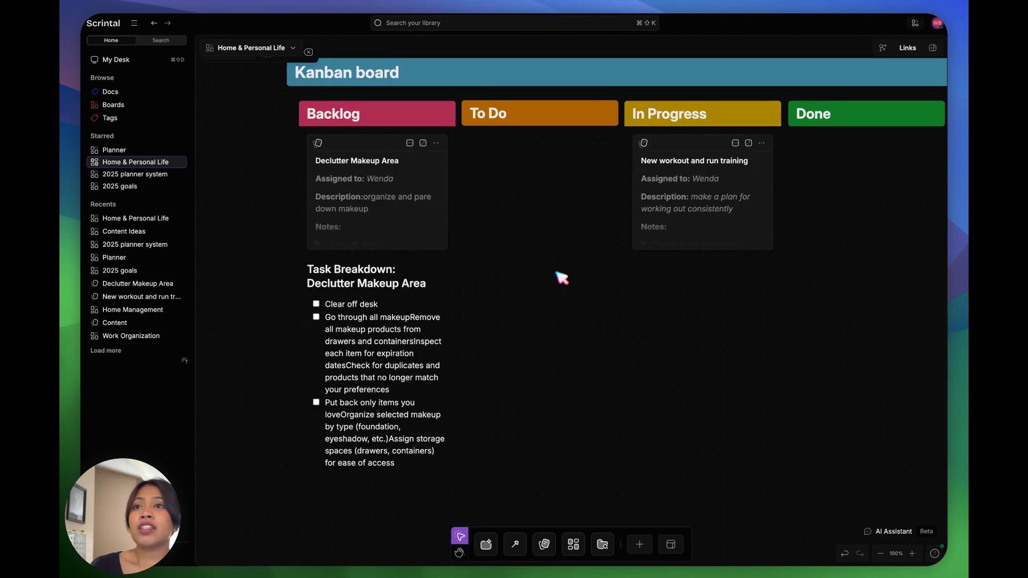
left_click(883, 531)
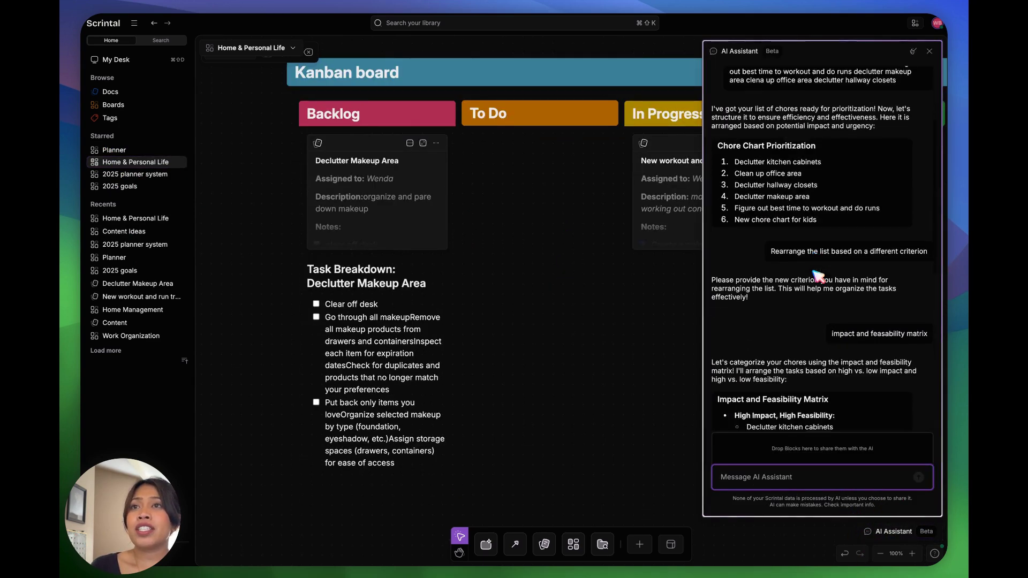
left_click(364, 187)
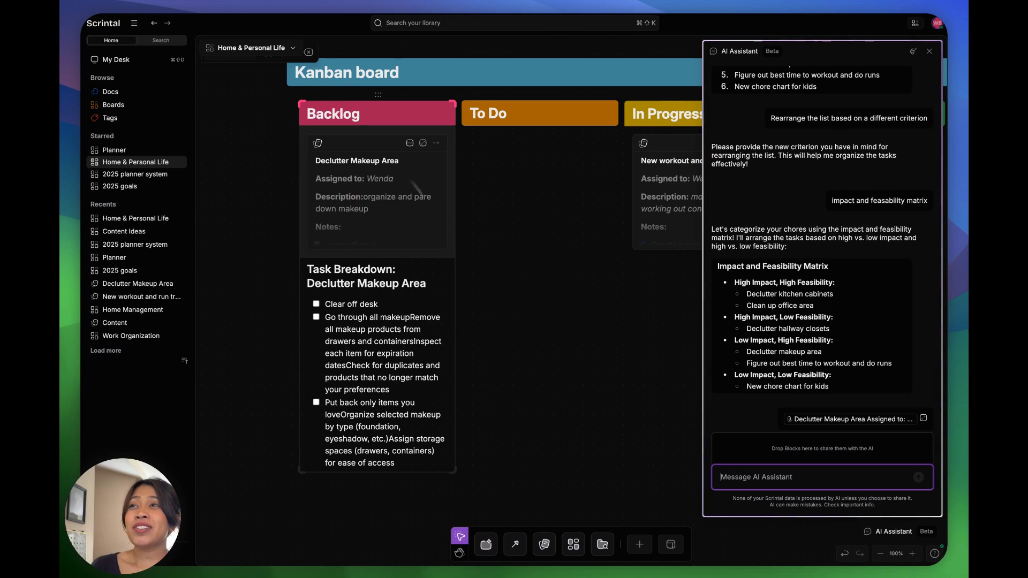
Step: Review the Kanban columns on the Home & Personal Life board and the AI Assistant's task breakdown for decluttering the makeup area
scroll(509, 286, "right", 5)
scroll(509, 287, "right", 3)
scroll(509, 287, "left", 4)
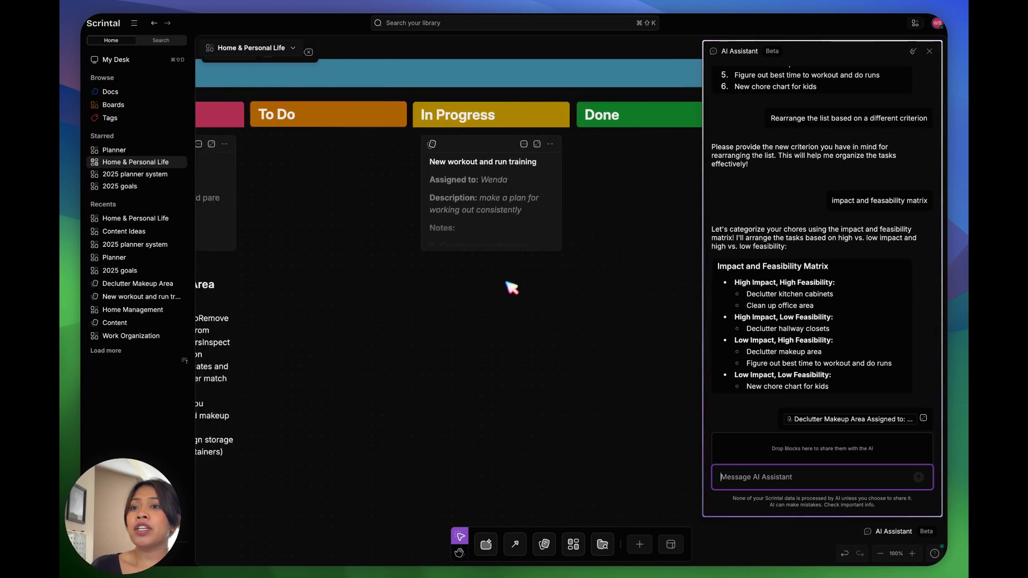
scroll(494, 356, "left", 3)
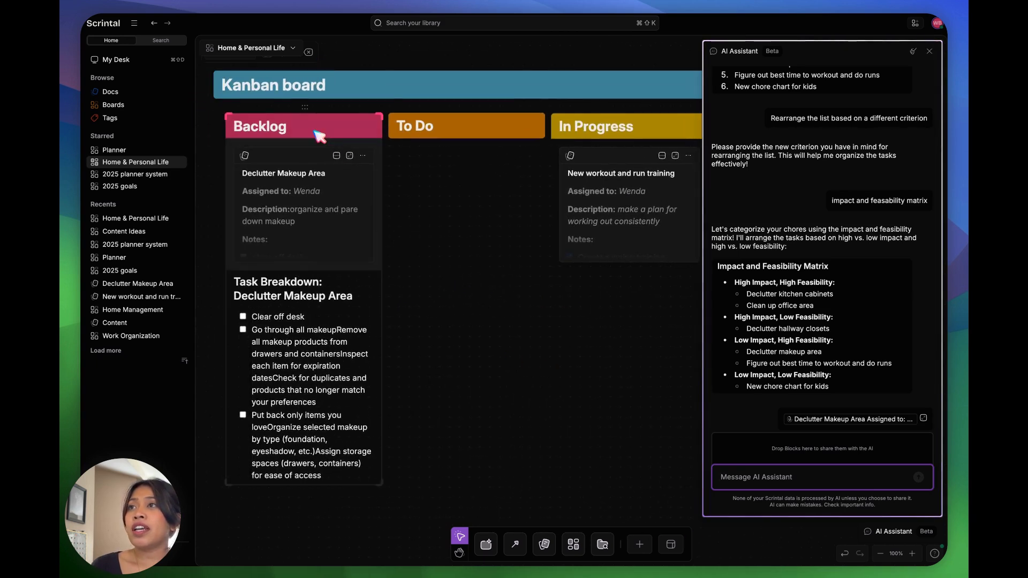
scroll(475, 150, "right", 5)
scroll(477, 152, "right", 3)
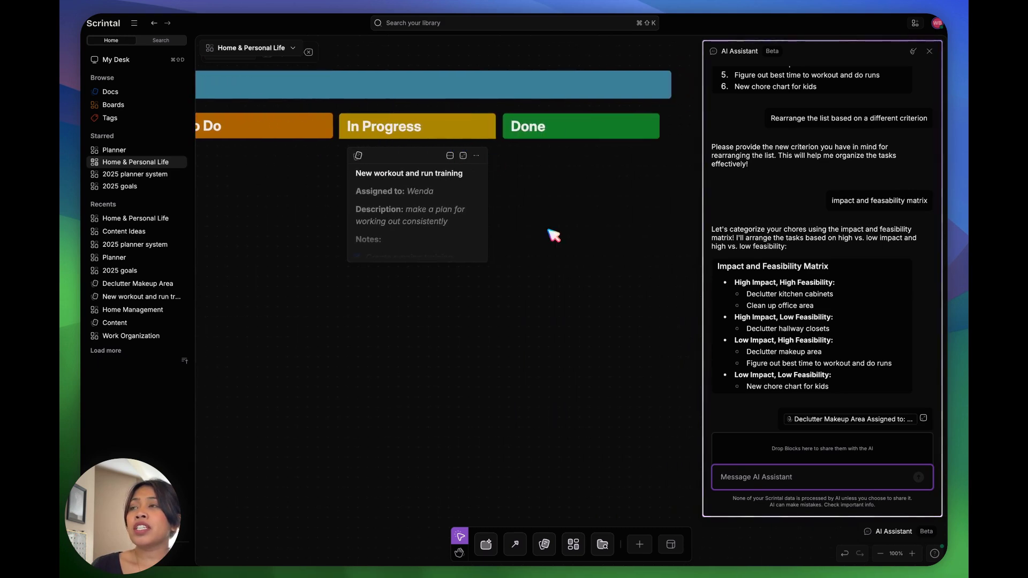
scroll(553, 234, "left", 10)
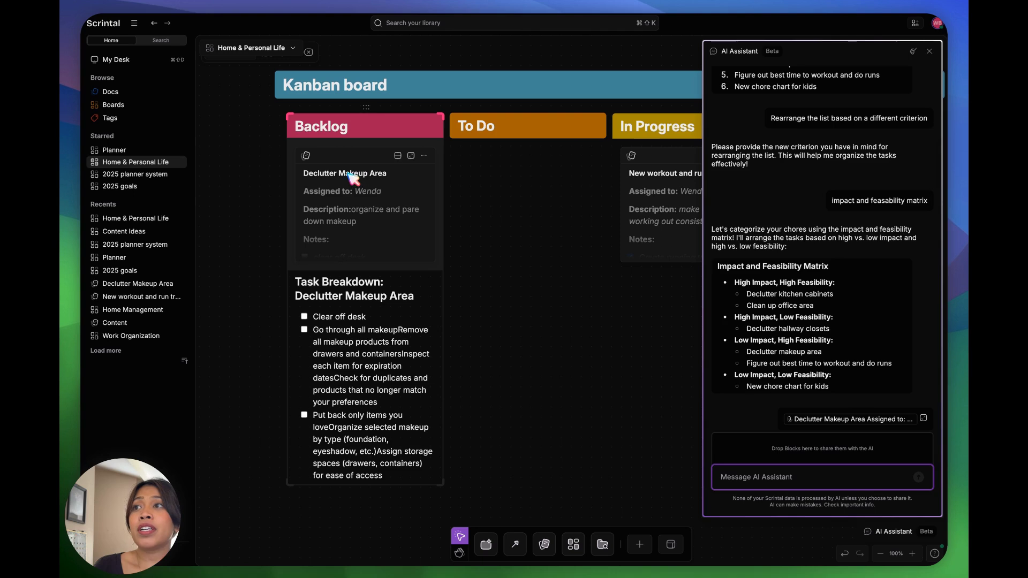
scroll(817, 188, "down", 5)
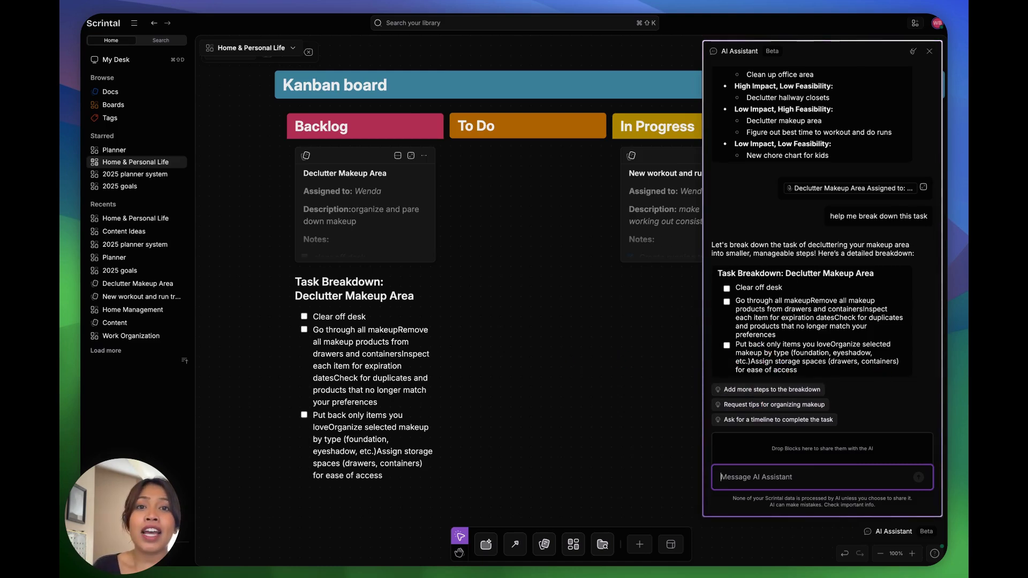
Step: Open the Planner board and look over the Annual Roadmap's projects and monthly timeline
left_click(113, 151)
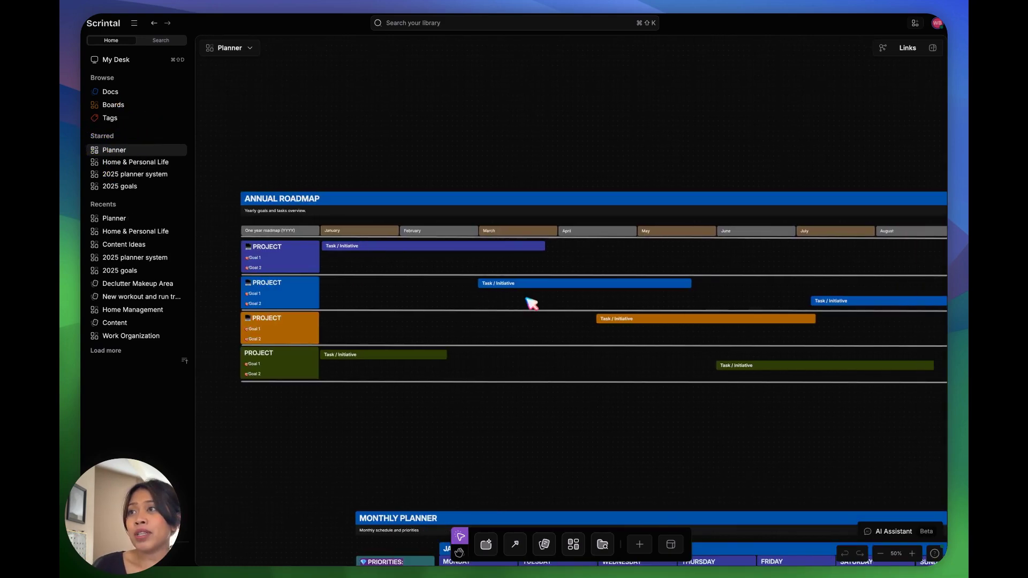
scroll(531, 303, "down", 2)
scroll(525, 329, "right", 5)
scroll(525, 328, "down", 1)
scroll(525, 328, "up", 2)
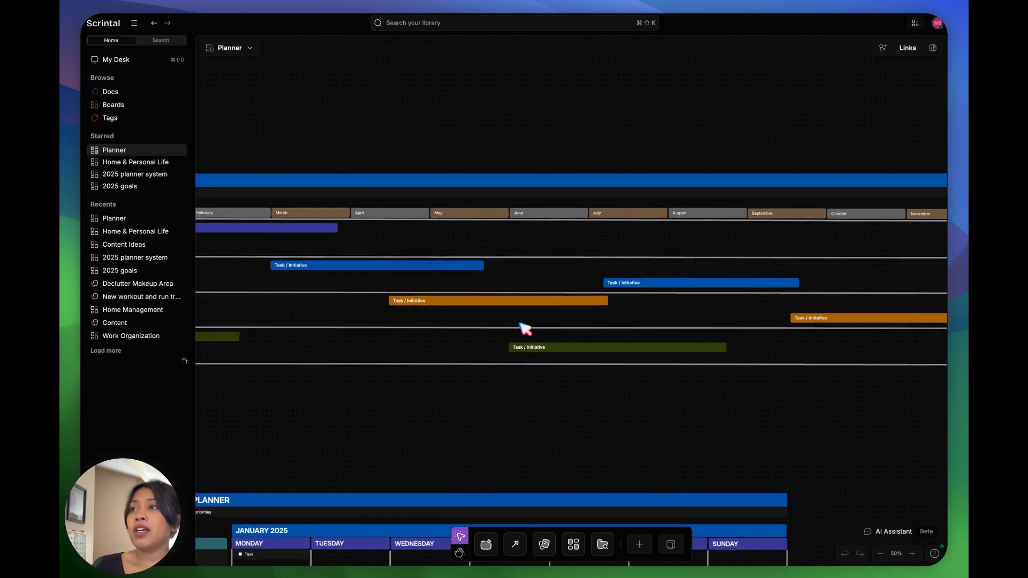
scroll(525, 328, "up", 3)
scroll(524, 328, "left", 2)
scroll(525, 328, "right", 6)
scroll(524, 328, "left", 6)
Step: Examine the Monthly Planner, Weekly Planner and Prioritization Matrix below the Annual Roadmap
scroll(524, 328, "down", 10)
scroll(524, 328, "down", 12)
scroll(524, 328, "left", 1)
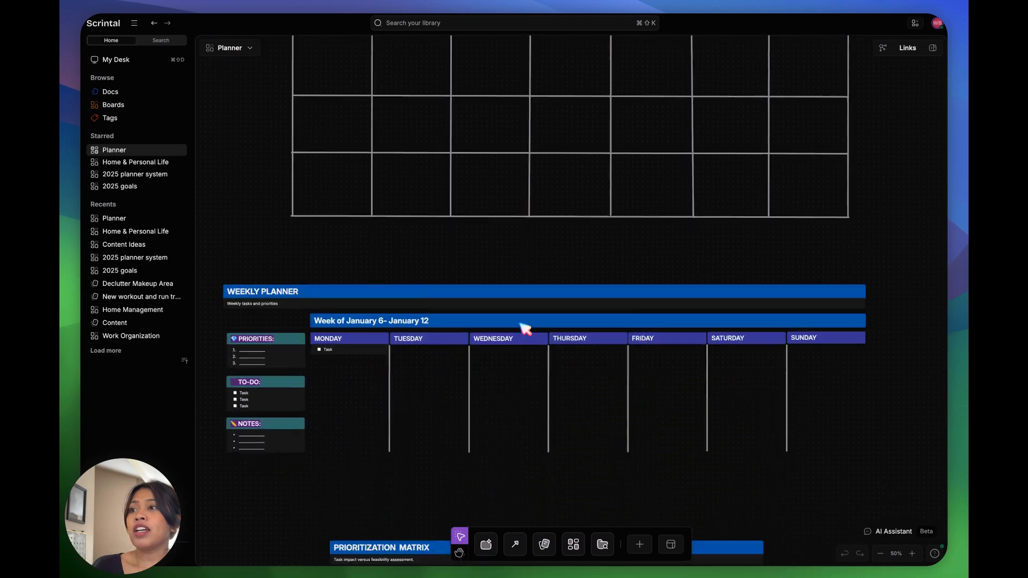
scroll(525, 328, "down", 5)
scroll(525, 328, "down", 7)
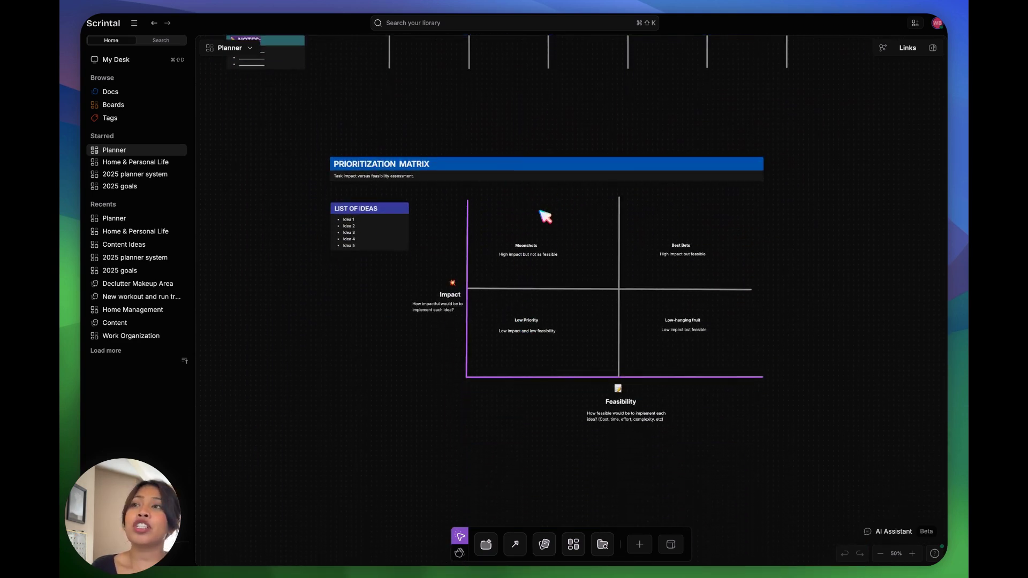
Step: Browse the board templates and add another Weekly Planner to the Planner board
key("t")
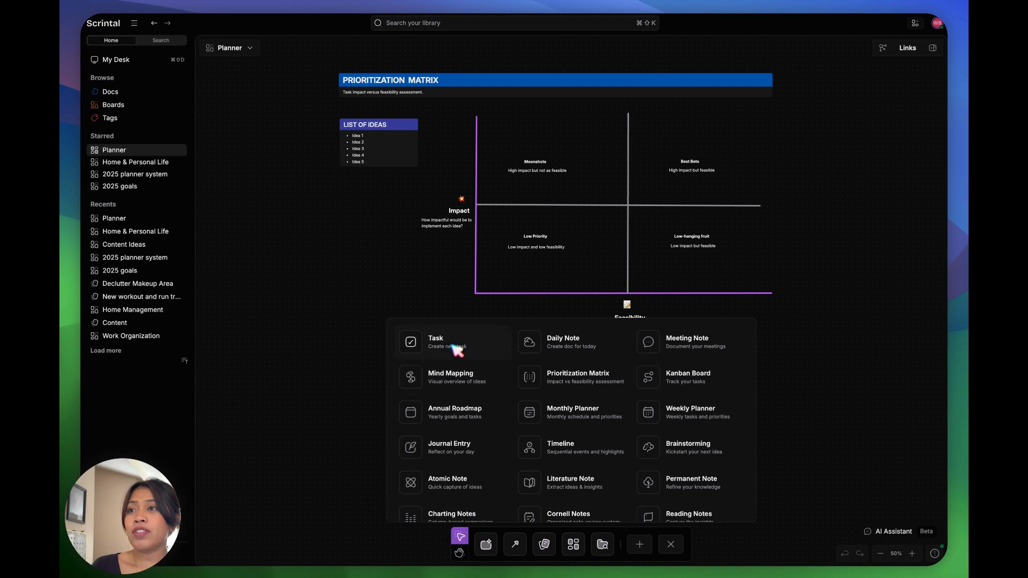
scroll(669, 433, "down", 1)
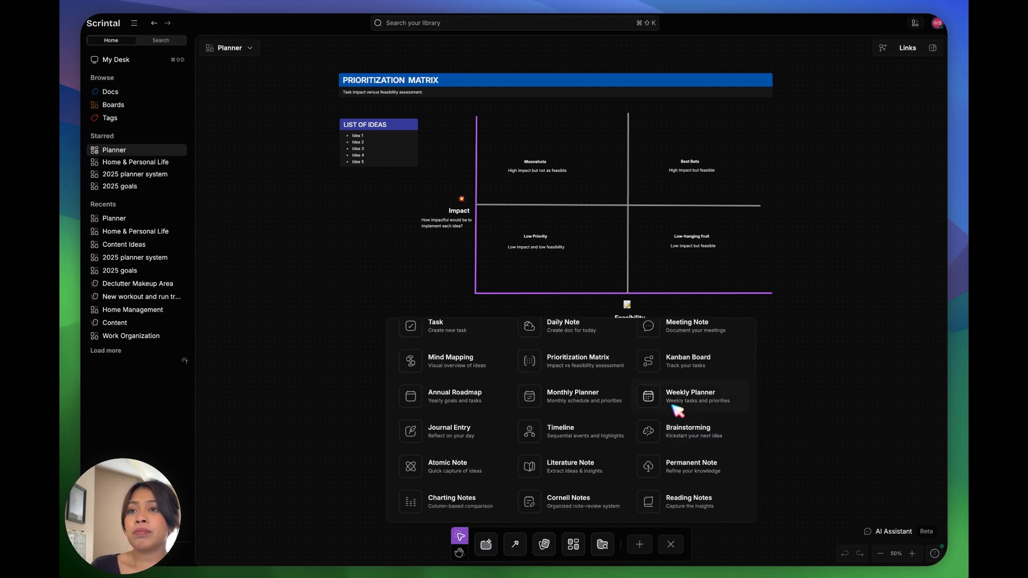
left_click(676, 410)
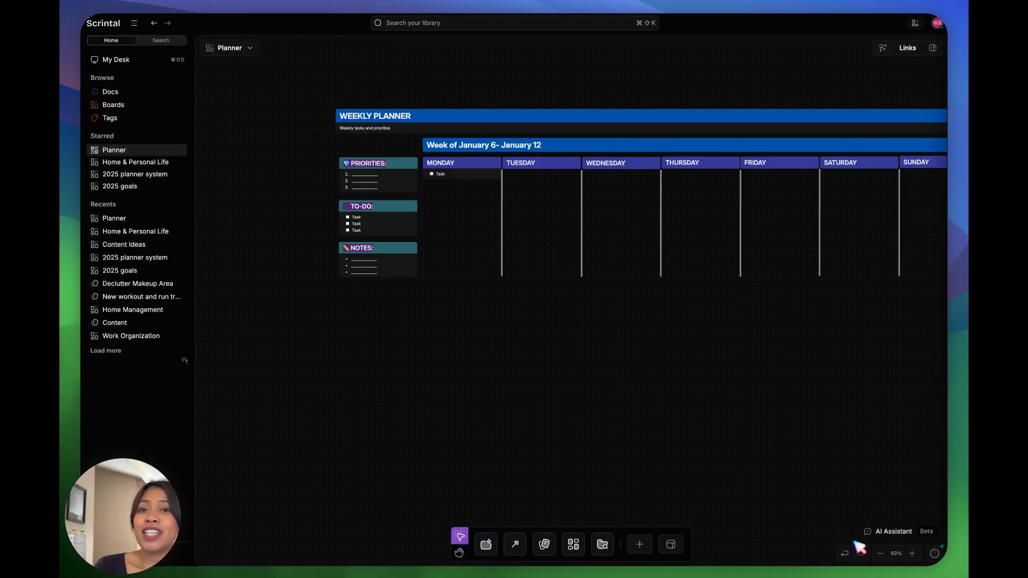
Step: Open the AI Assistant on the Planner board, read its monthly and weekly goals, and close it
left_click(884, 534)
left_click(885, 534)
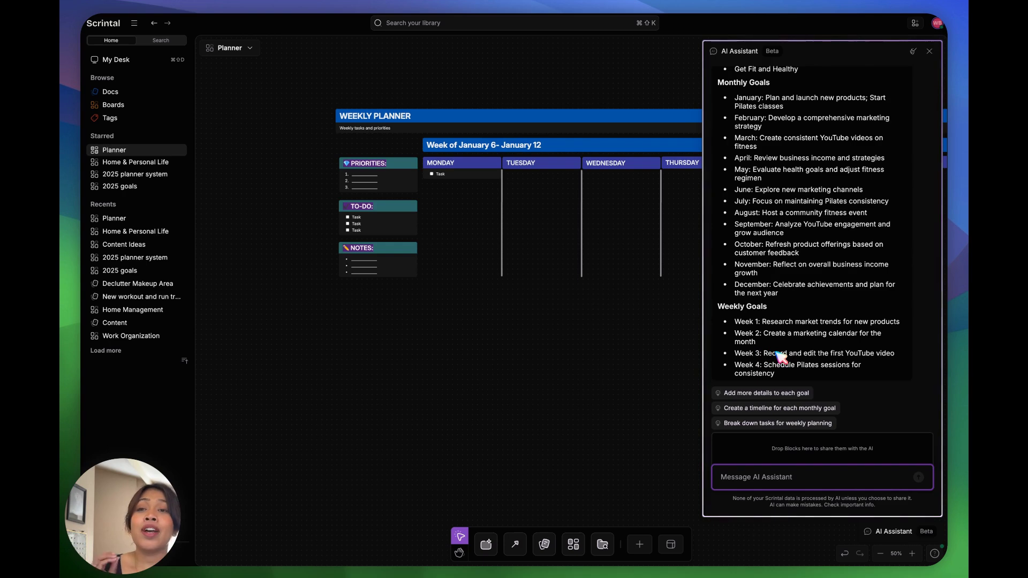
scroll(800, 354, "down", 1)
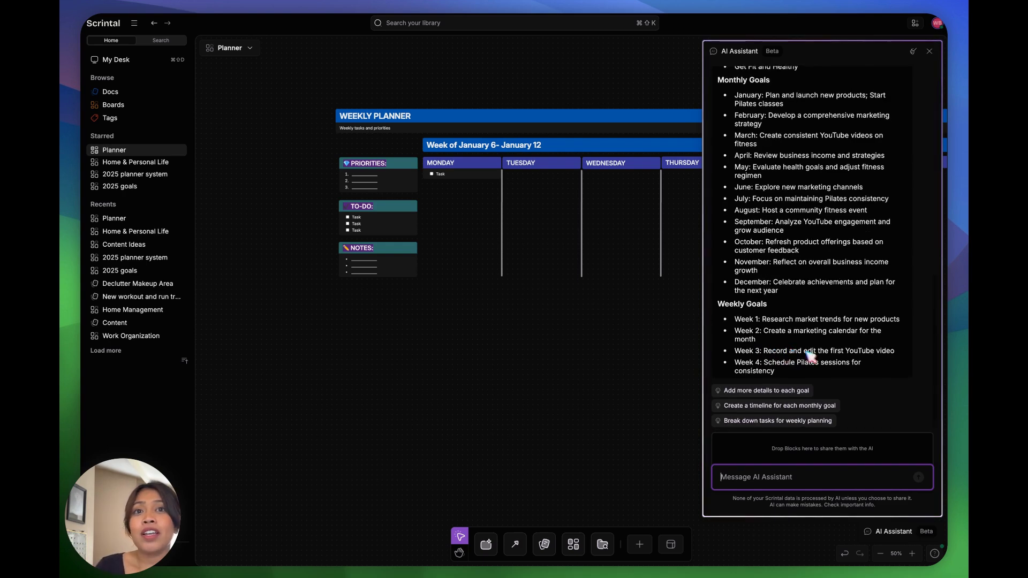
left_click(582, 330)
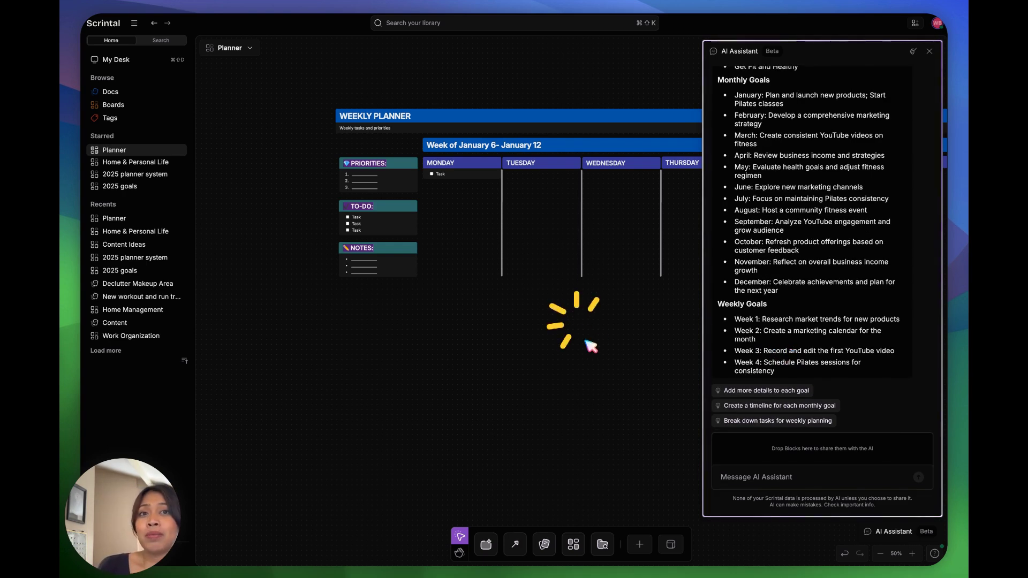
left_click(928, 51)
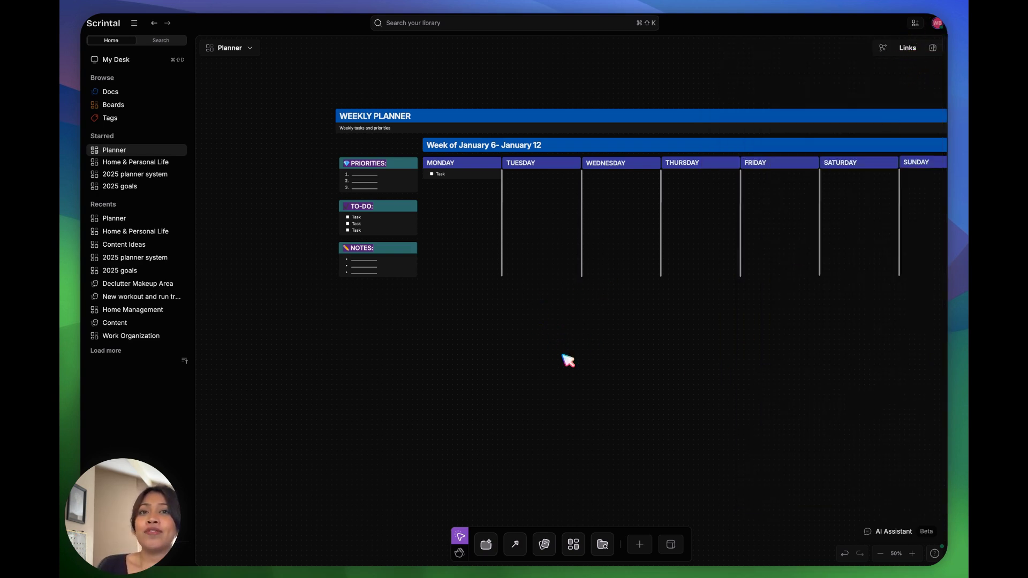
Step: Add a Mind Mapping template to the Planner board
scroll(566, 360, "left", 3)
scroll(566, 360, "right", 5)
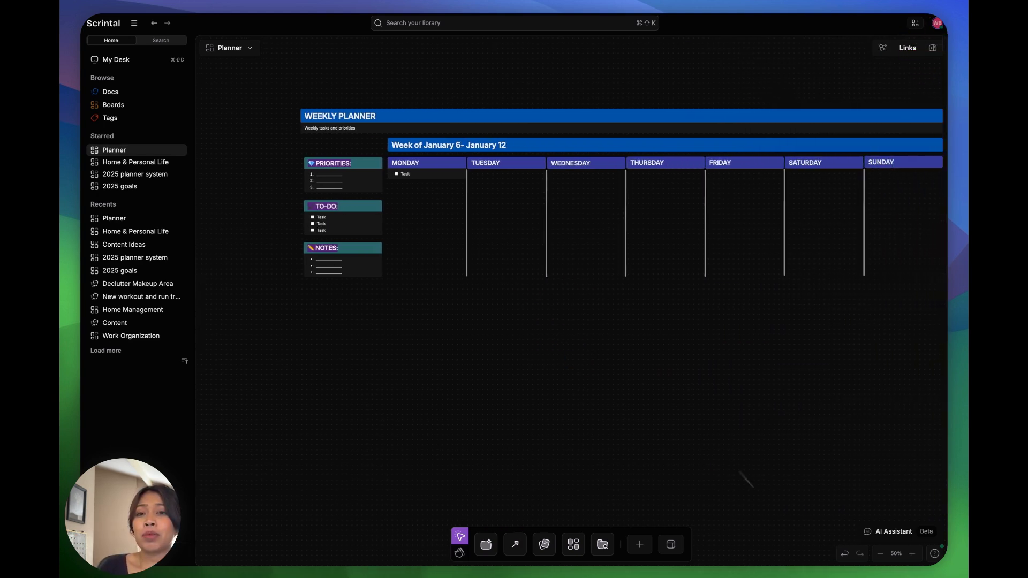
left_click(880, 554)
scroll(743, 407, "left", 3)
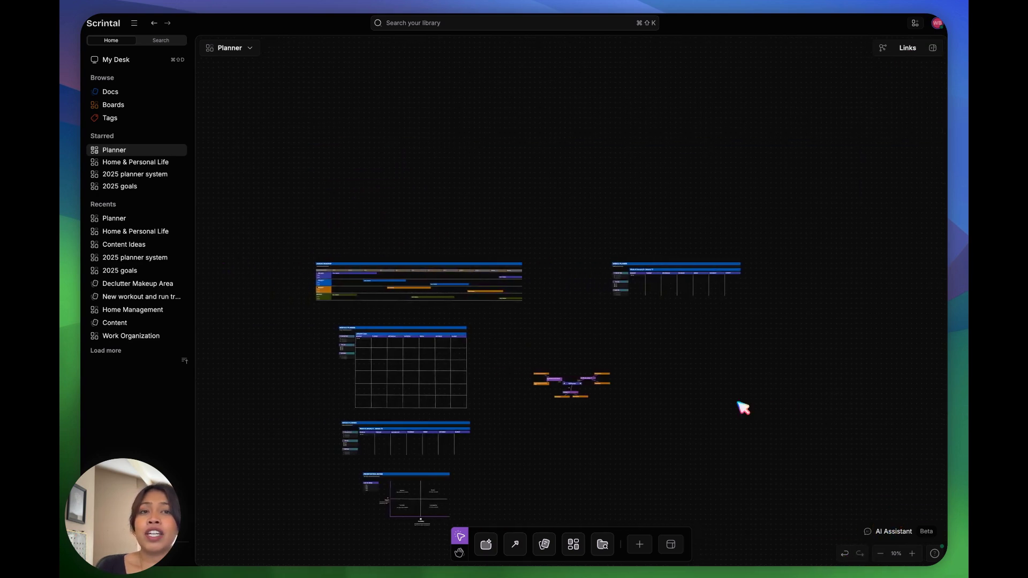
scroll(743, 408, "down", 3)
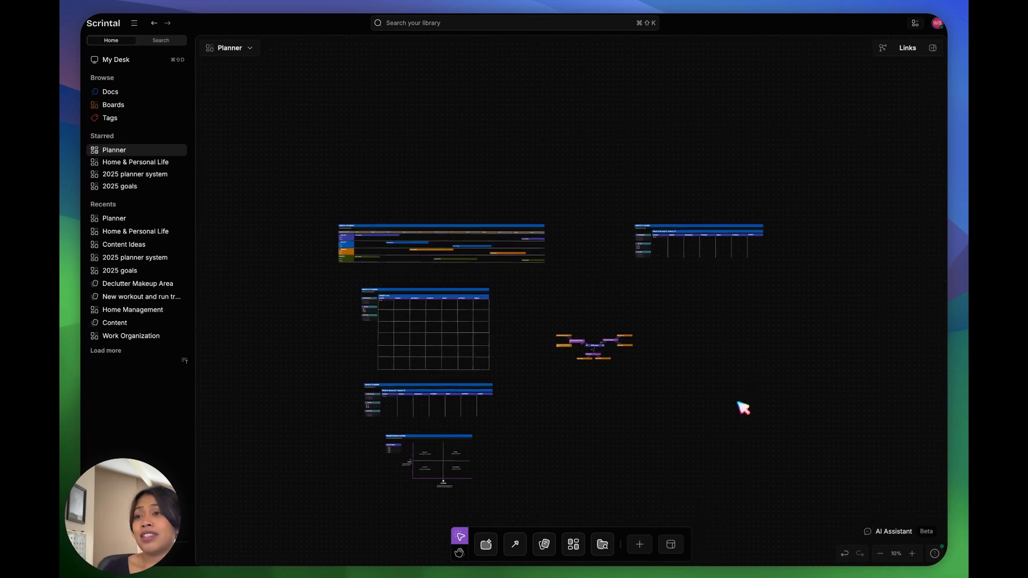
left_click(671, 542)
left_click(452, 373)
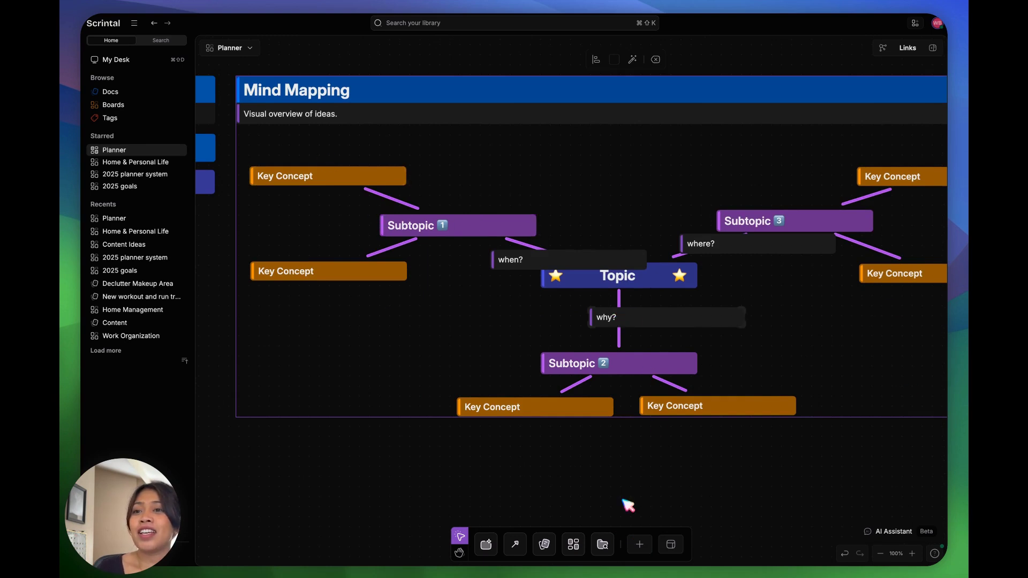
left_click(423, 226)
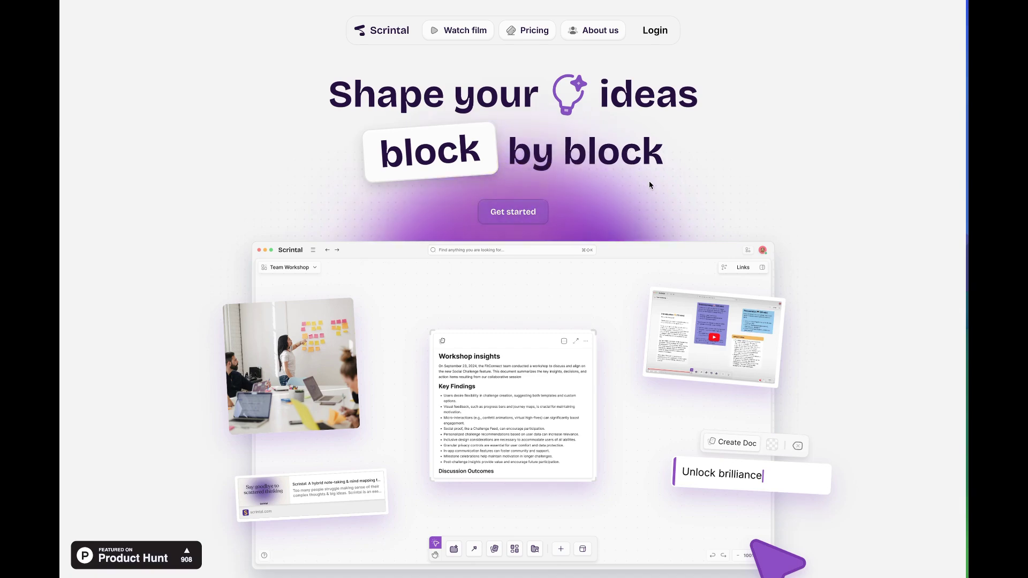
Step: Look through the Scrintal website's homepage, from the testimonials to the creative freedom, structure and AI feature sections
scroll(649, 185, "down", 3)
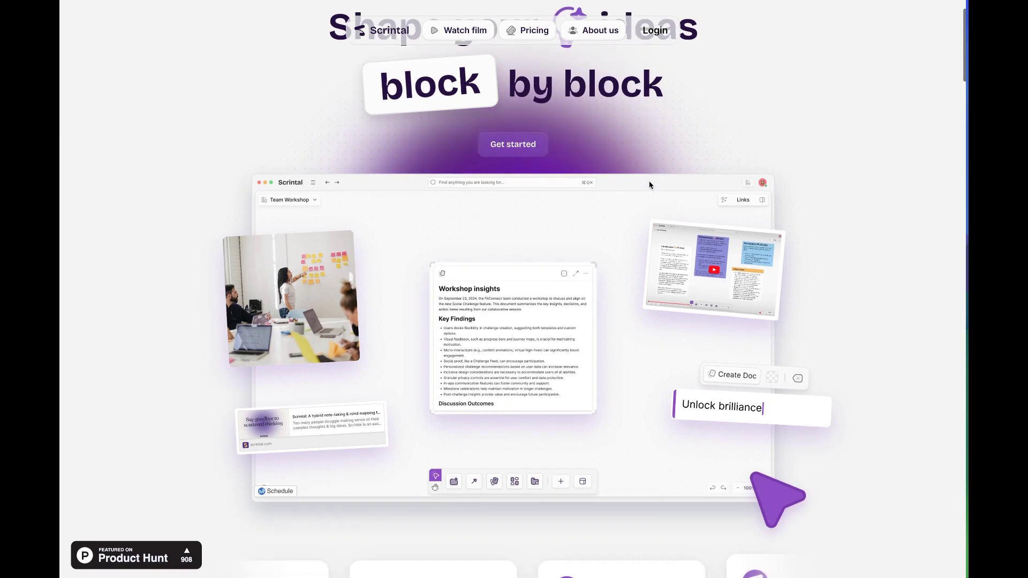
scroll(649, 185, "down", 15)
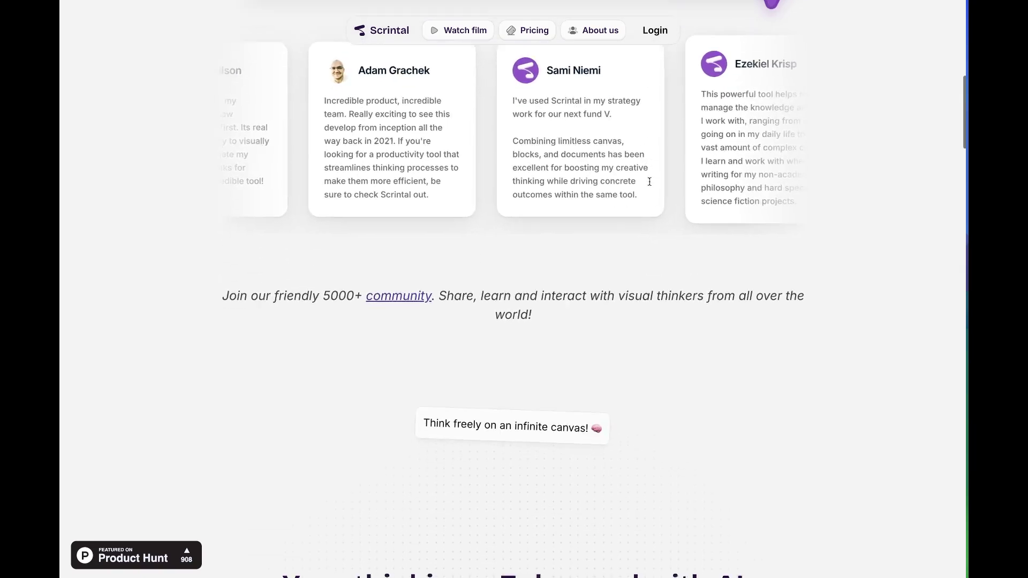
scroll(650, 185, "down", 5)
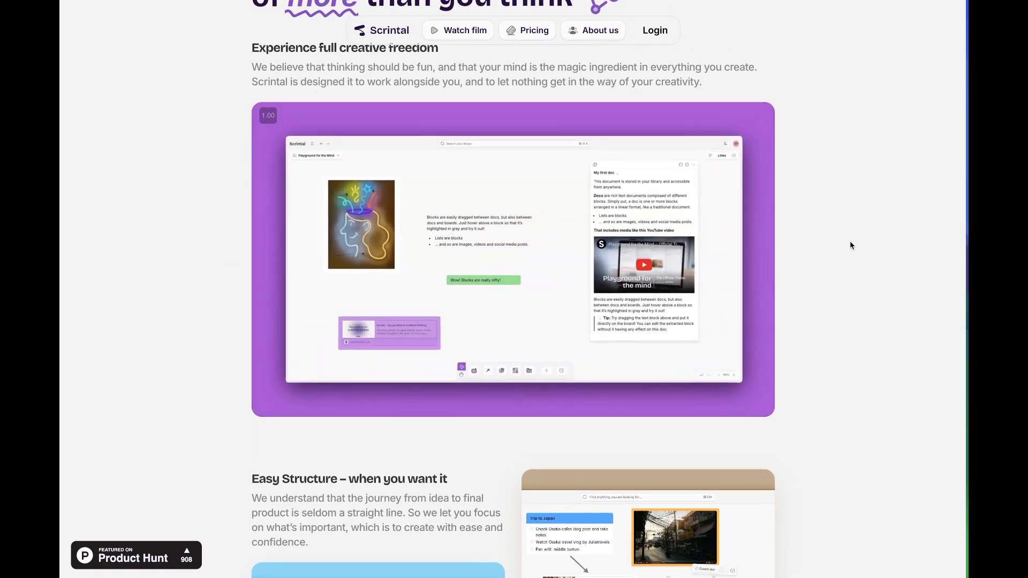
scroll(851, 246, "down", 12)
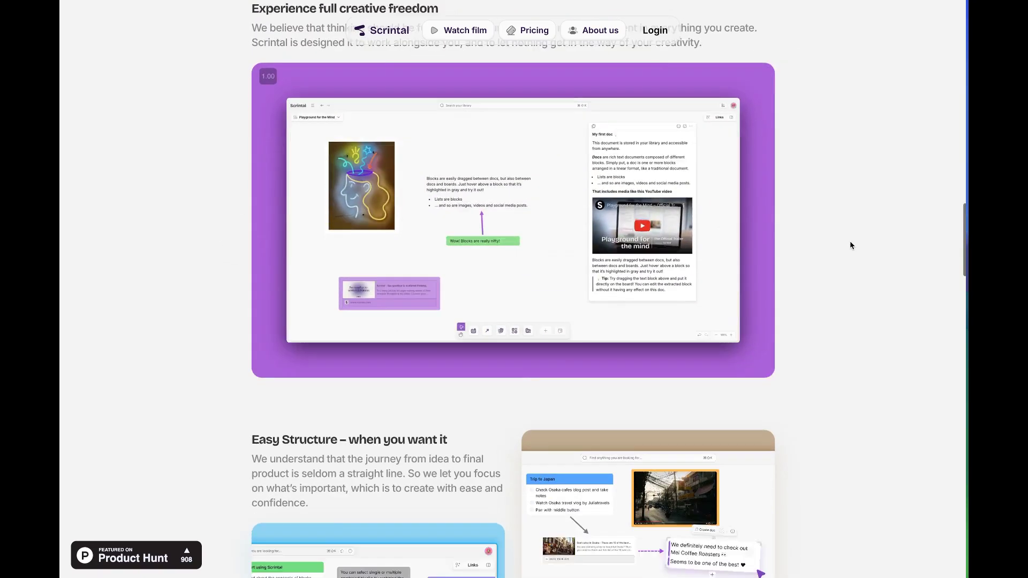
scroll(851, 245, "down", 1)
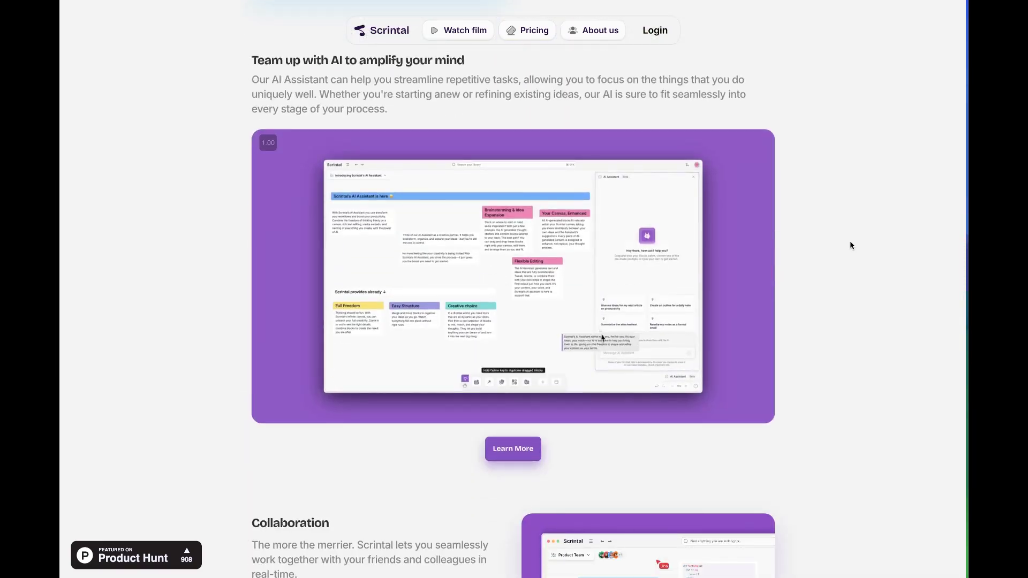